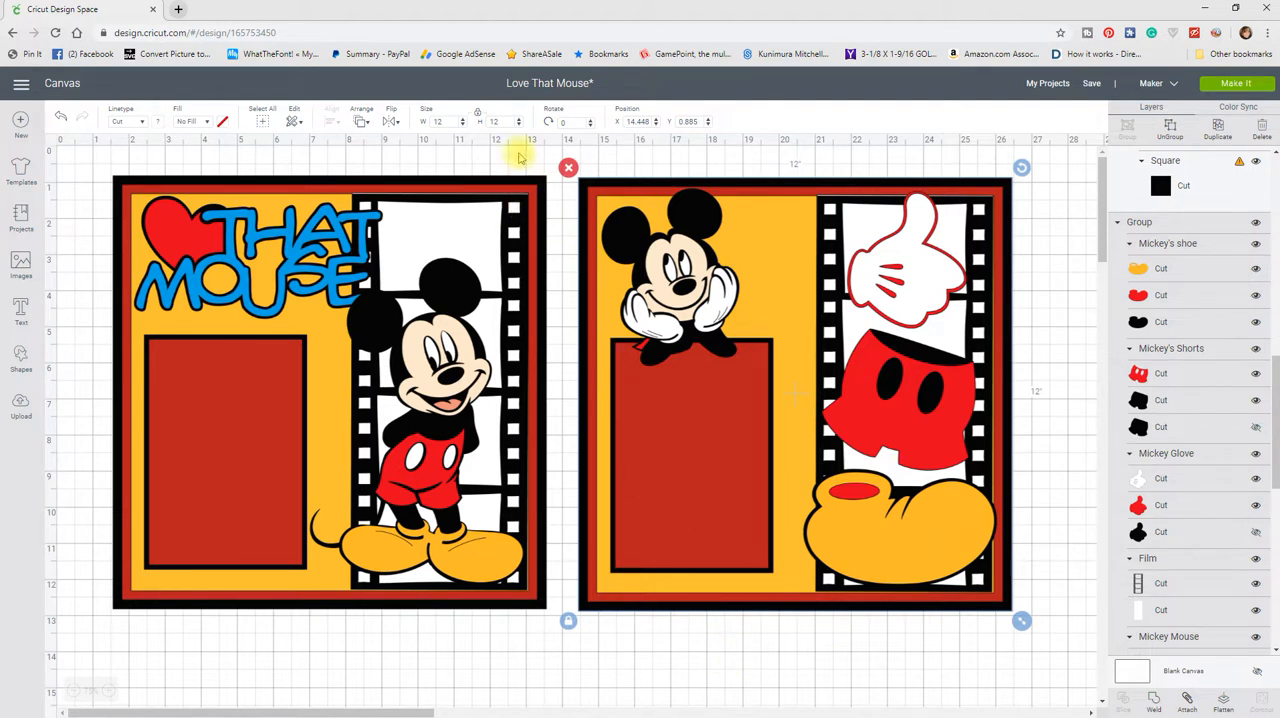
# Step: Hide the yellow, red and black background squares group of the page with the "That Mouse" title
pyautogui.click(552, 190)
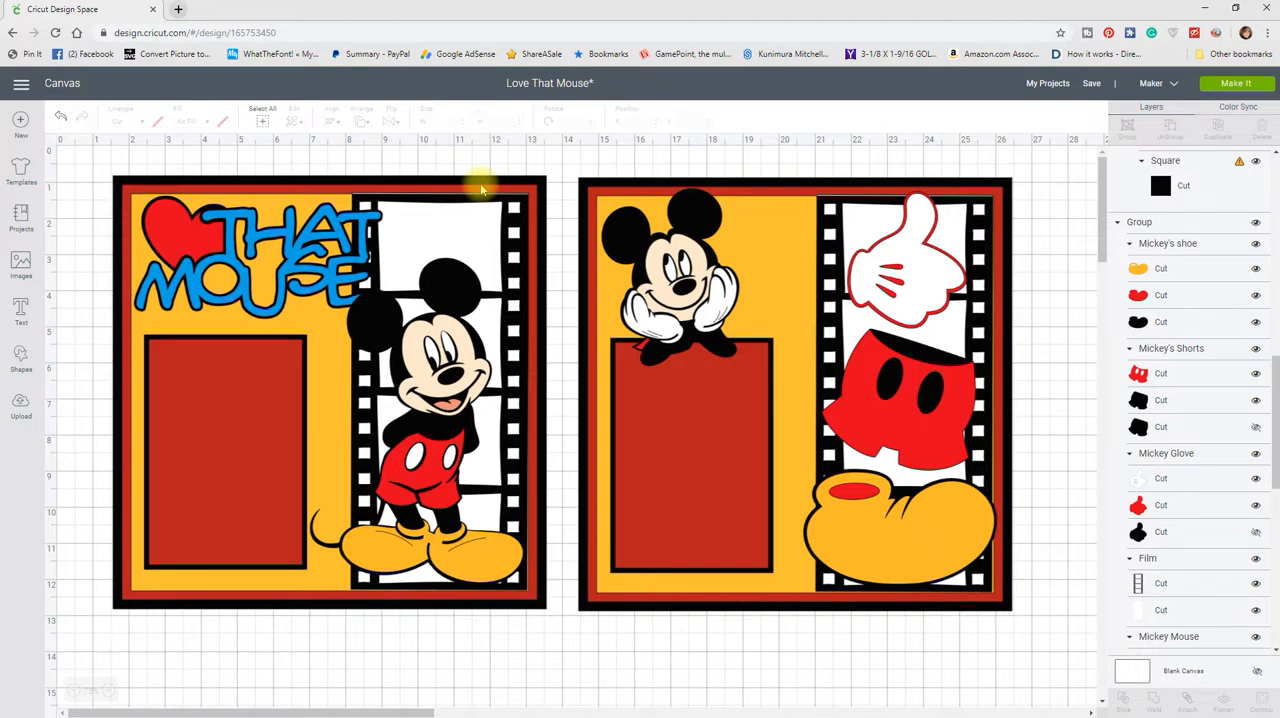
pyautogui.click(430, 205)
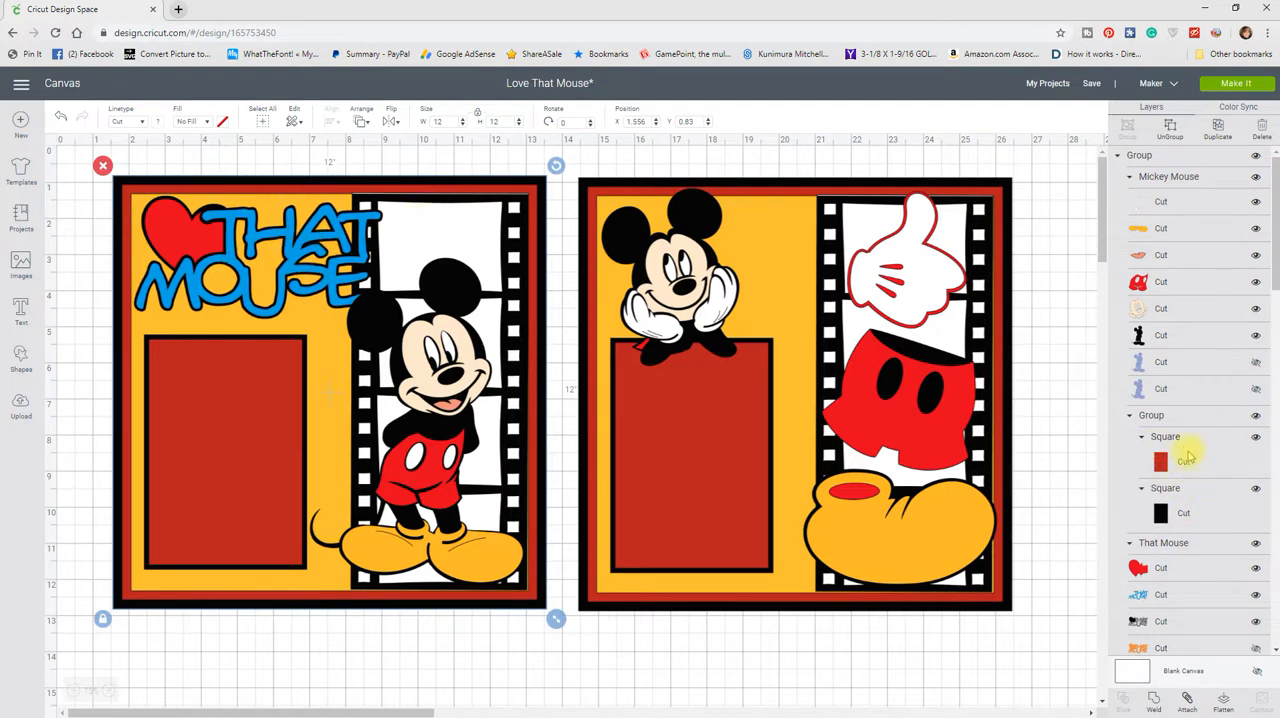
pyautogui.scroll(-5, 1190, 440)
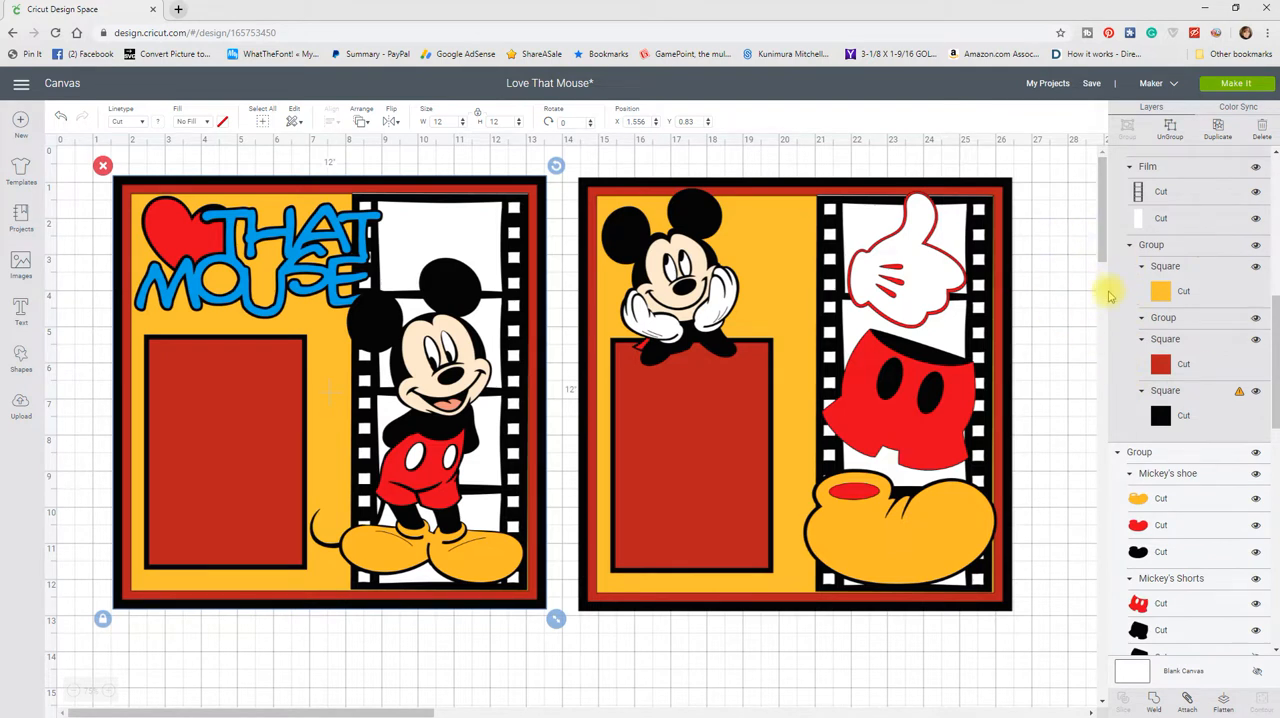
pyautogui.click(1256, 249)
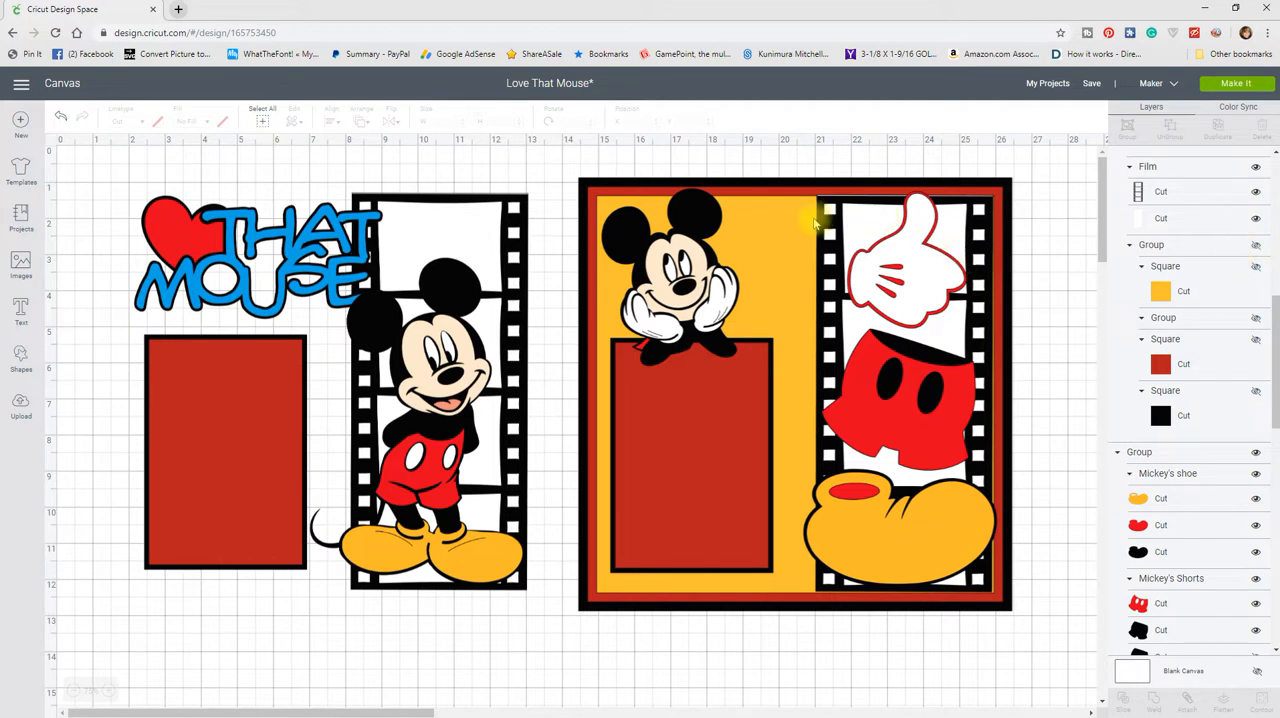
# Step: Hide the background squares group of the second page, the one with the glove, shorts and shoe
pyautogui.click(802, 227)
pyautogui.scroll(-5, 1240, 450)
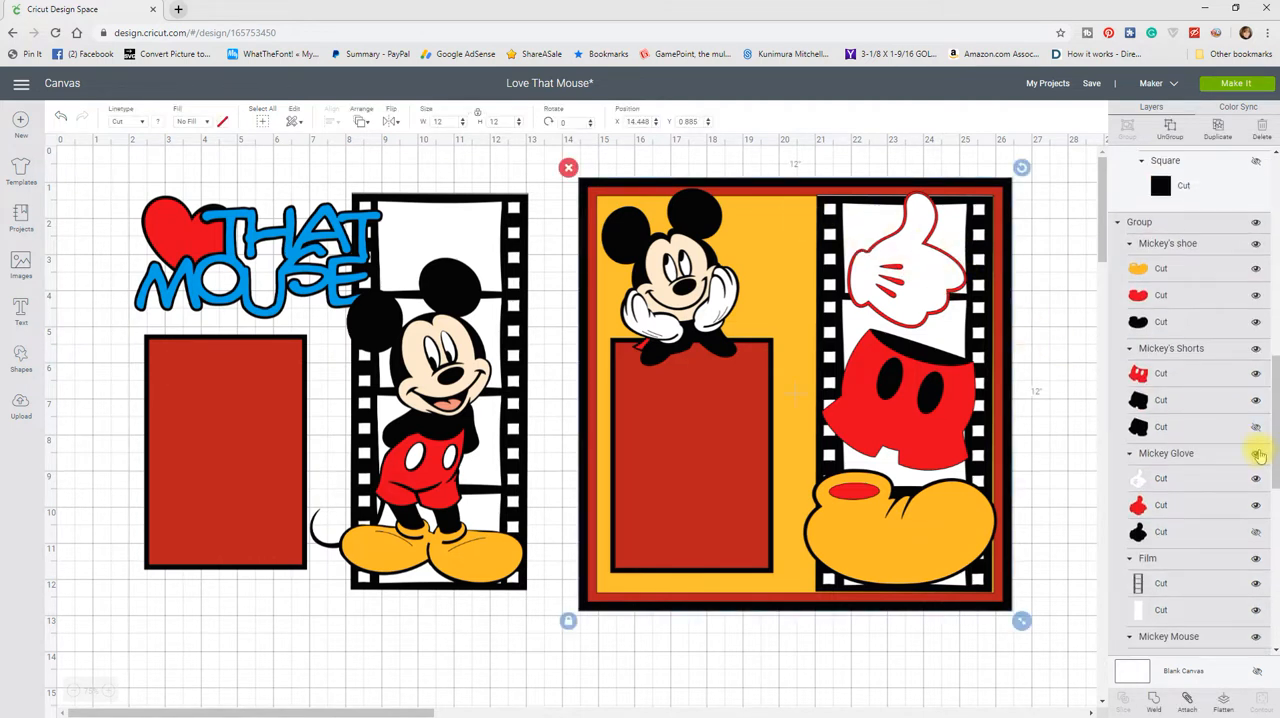
pyautogui.scroll(-4, 1230, 447)
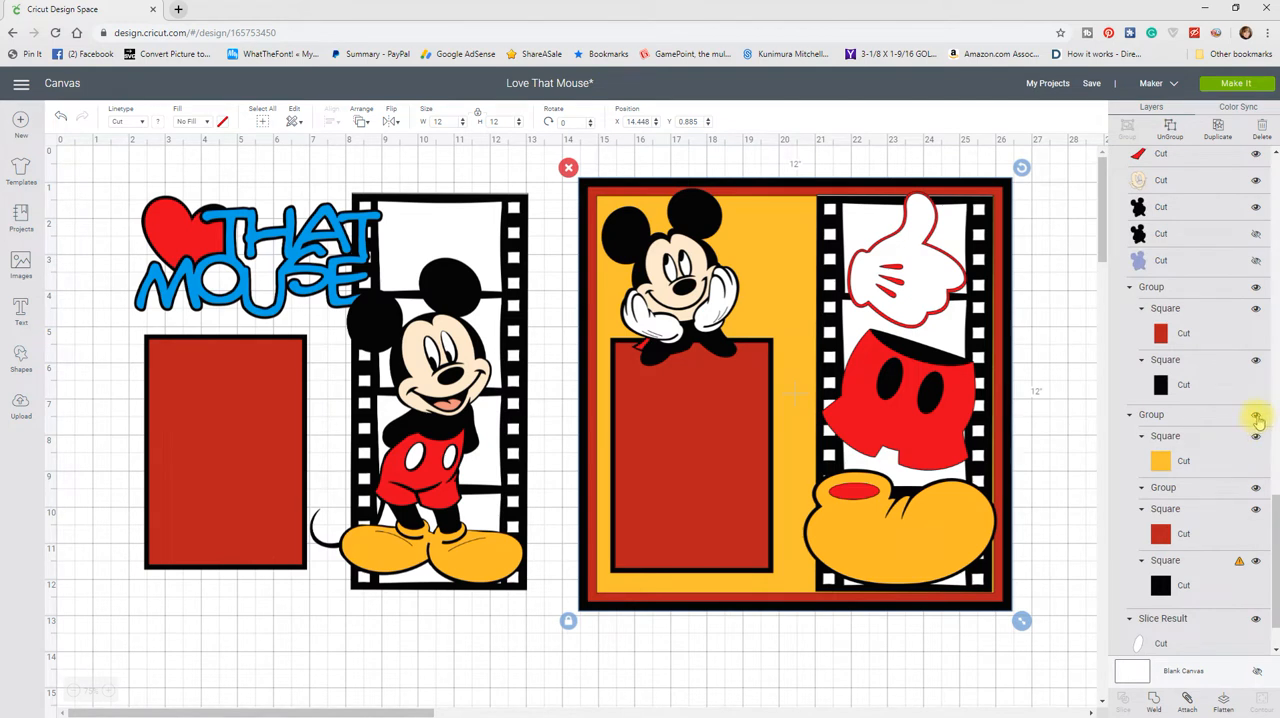
pyautogui.click(1256, 415)
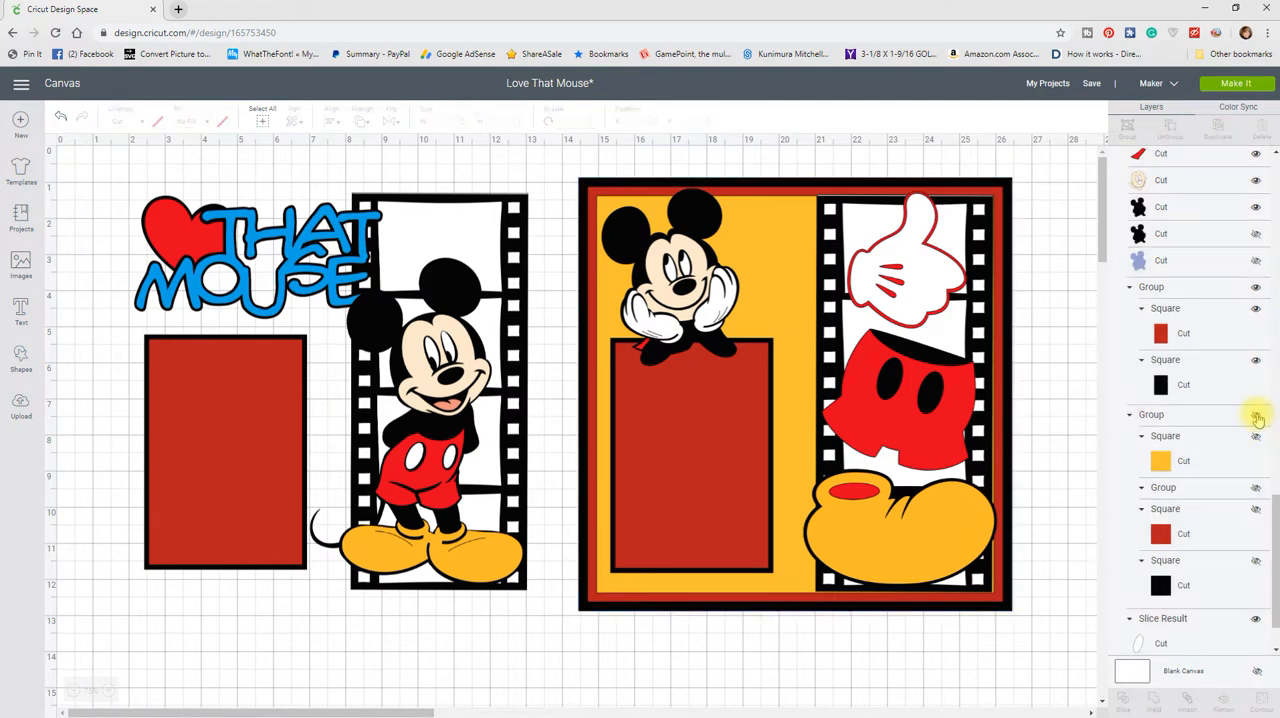
# Step: Hide the red and black photo mat rectangles on both scrapbook pages
pyautogui.click(1255, 310)
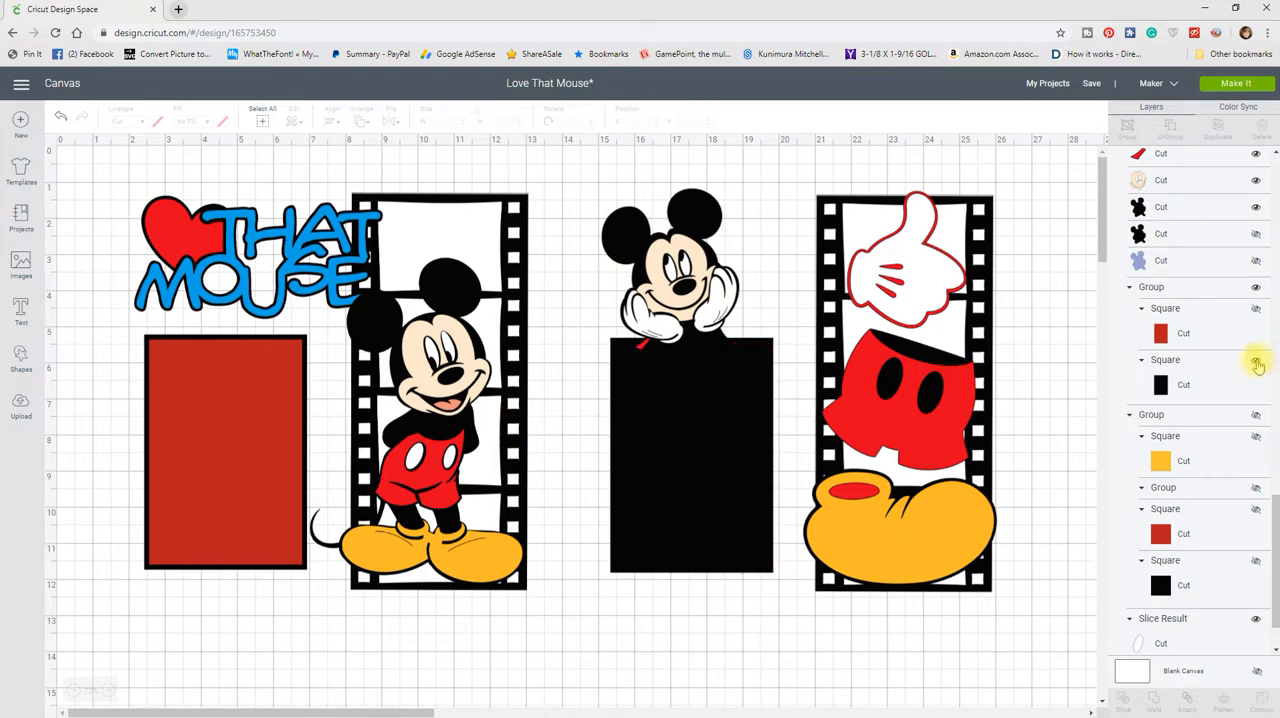
pyautogui.click(1256, 361)
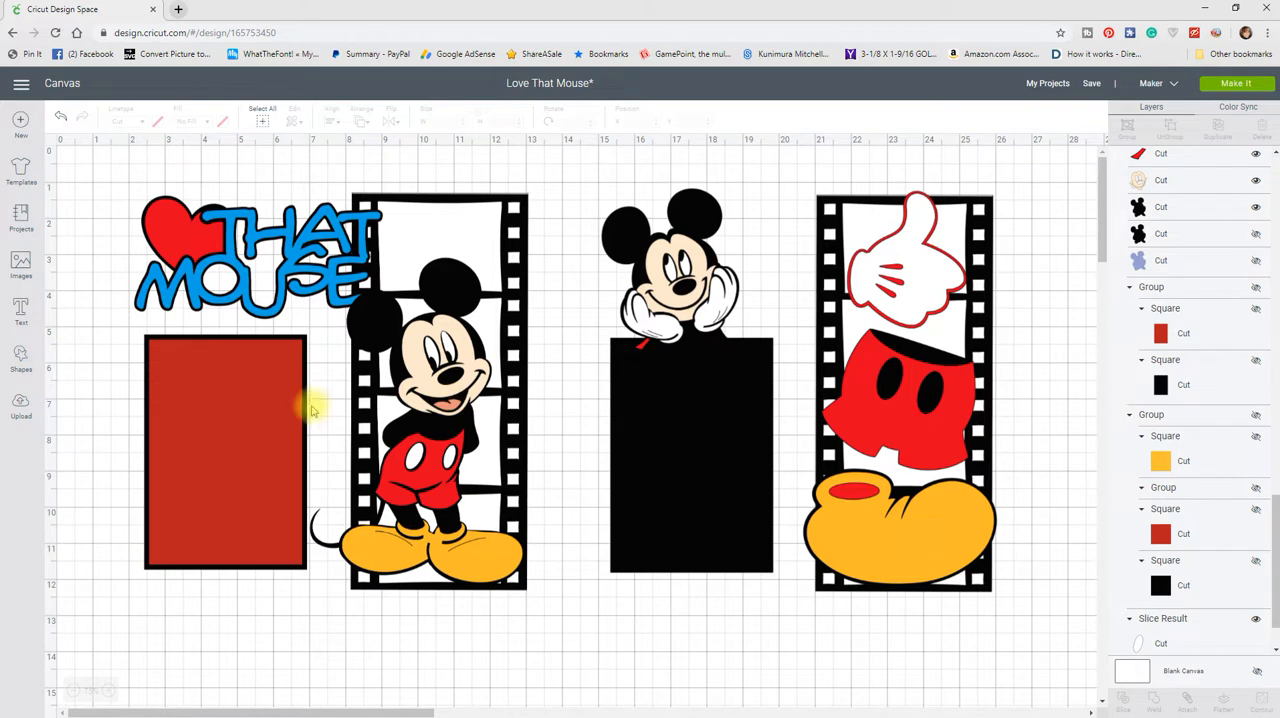
pyautogui.click(262, 396)
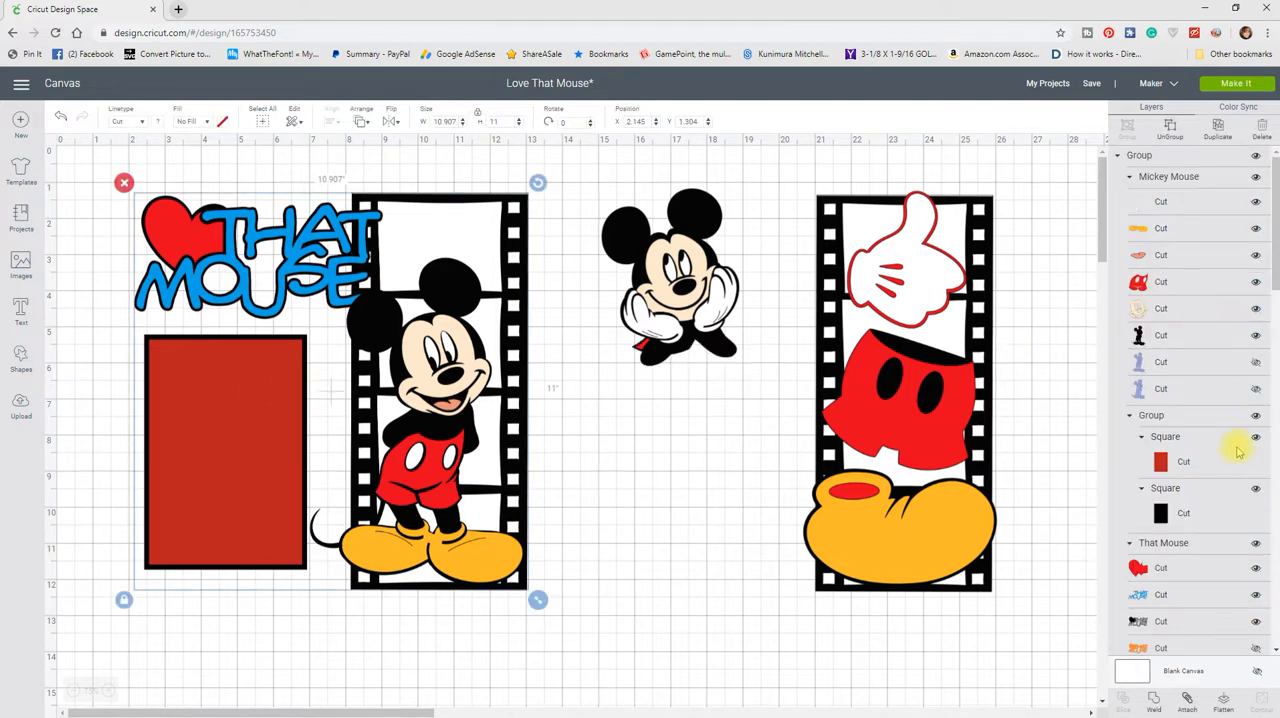
pyautogui.click(1256, 416)
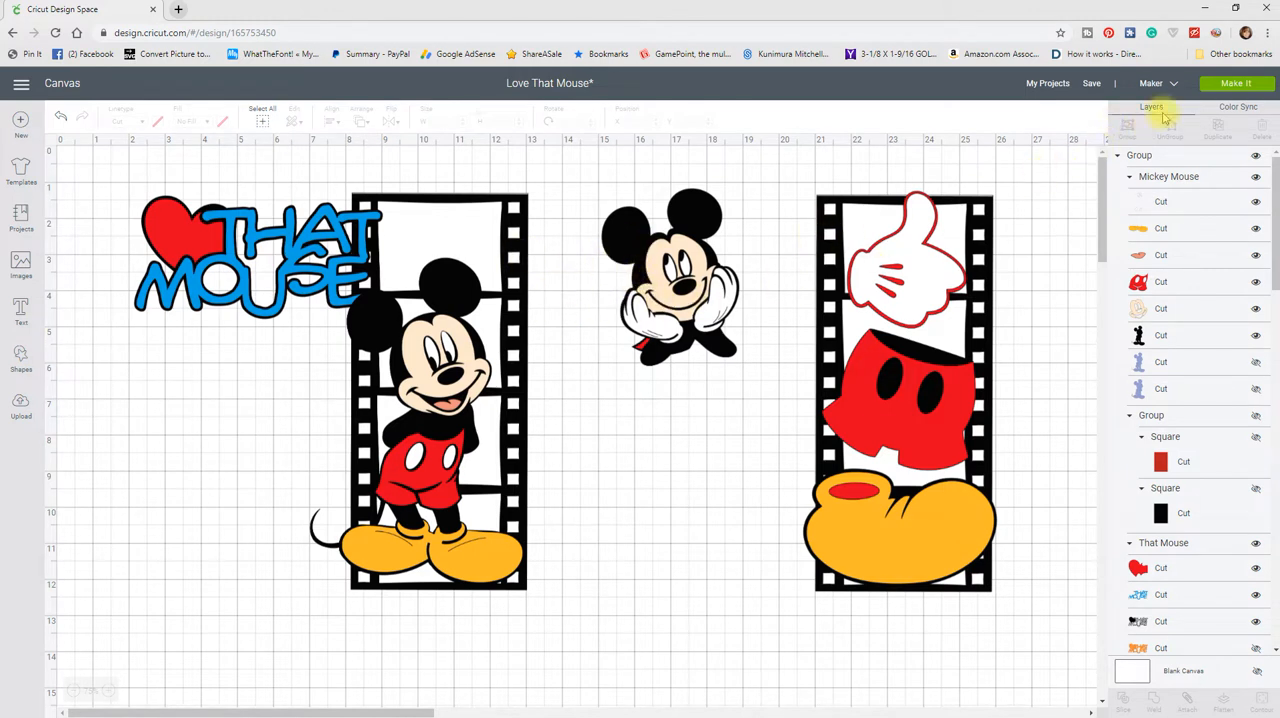
# Step: Review the visible pieces by color in Color Sync and proceed to the cutting mat preview
pyautogui.click(1236, 108)
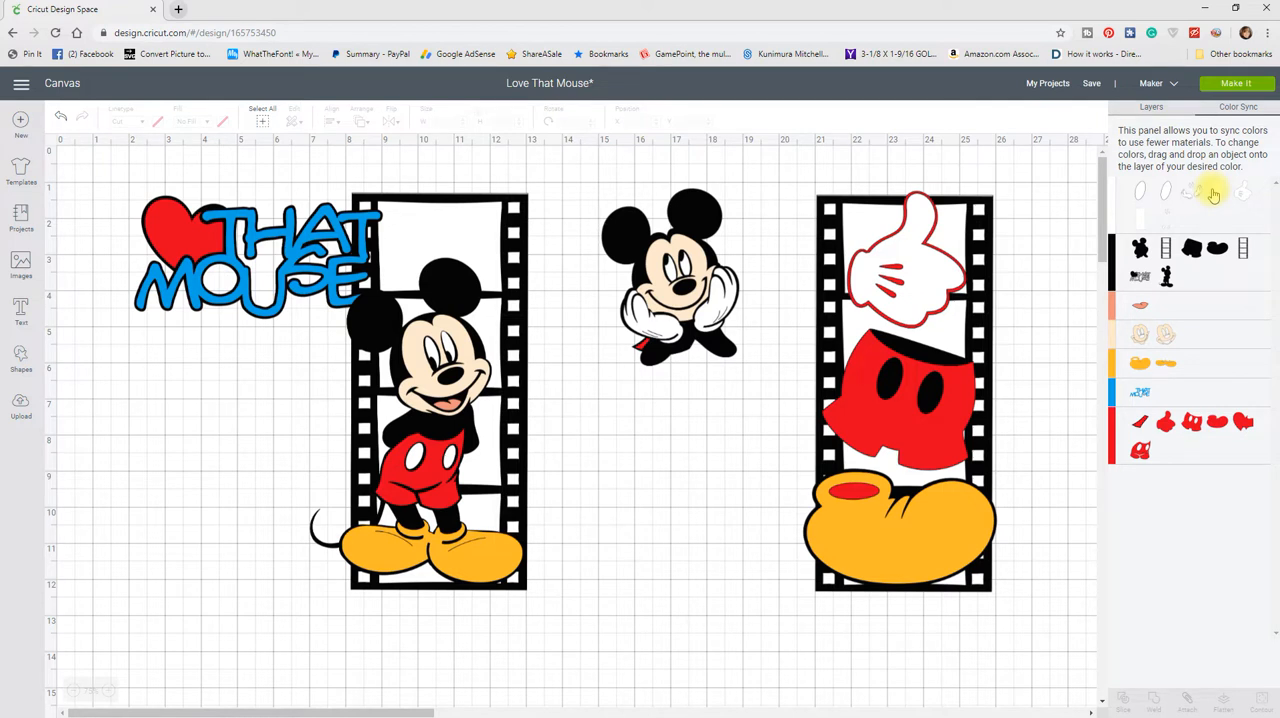
pyautogui.moveTo(1213, 194); pyautogui.dragTo(1149, 395)
pyautogui.moveTo(1166, 433); pyautogui.dragTo(1170, 412)
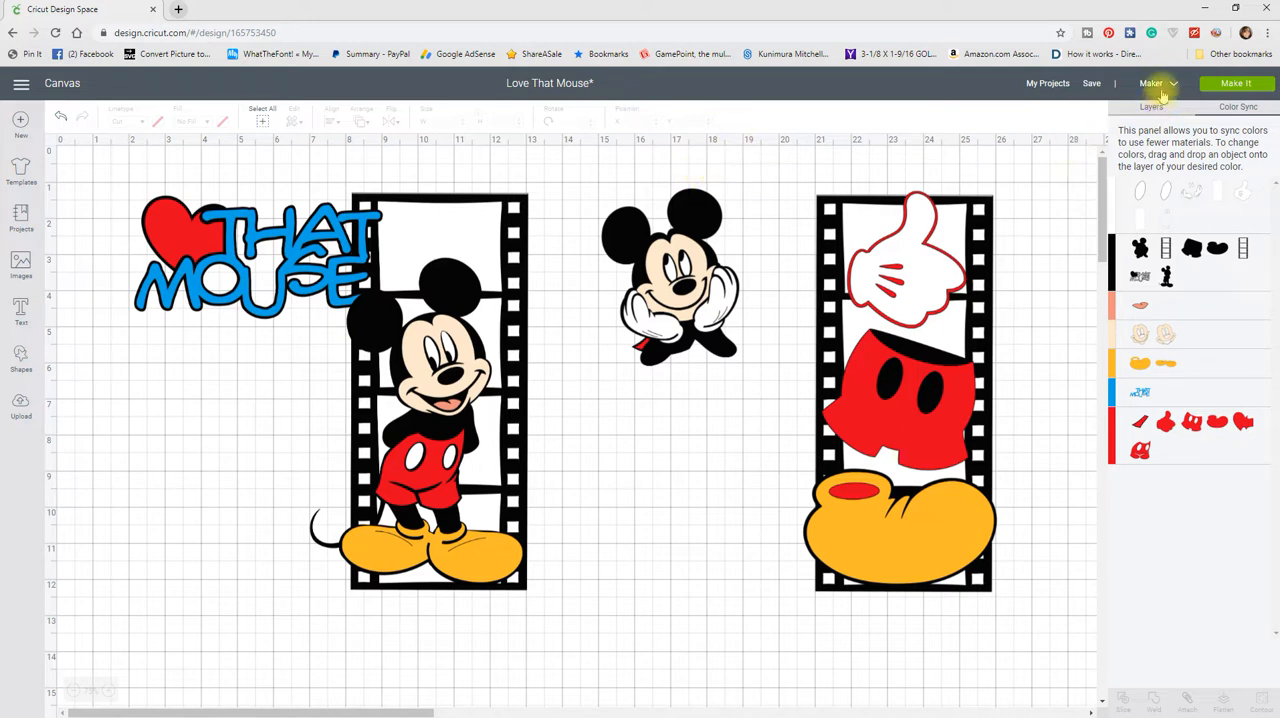
pyautogui.click(1230, 85)
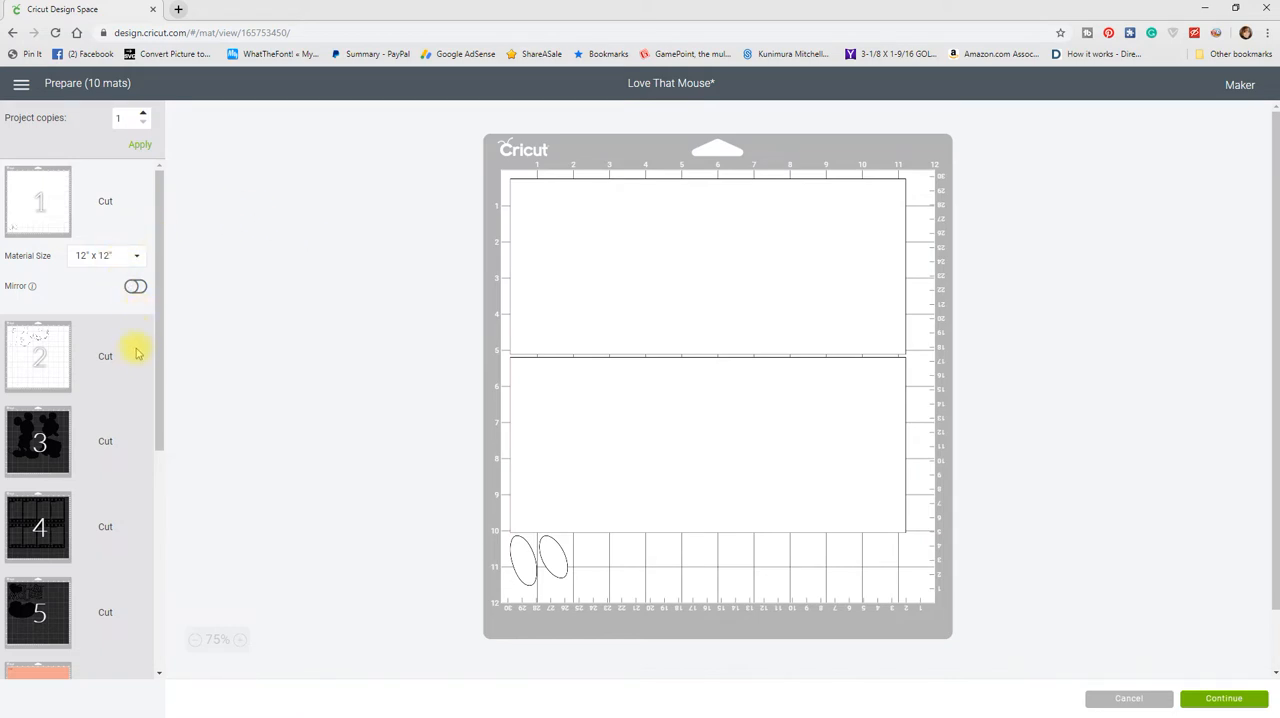
# Step: On red mat 10, place the tiny sliver between the large shorts and glove, and move the small shorts down beside the heart
pyautogui.scroll(-5, 122, 350)
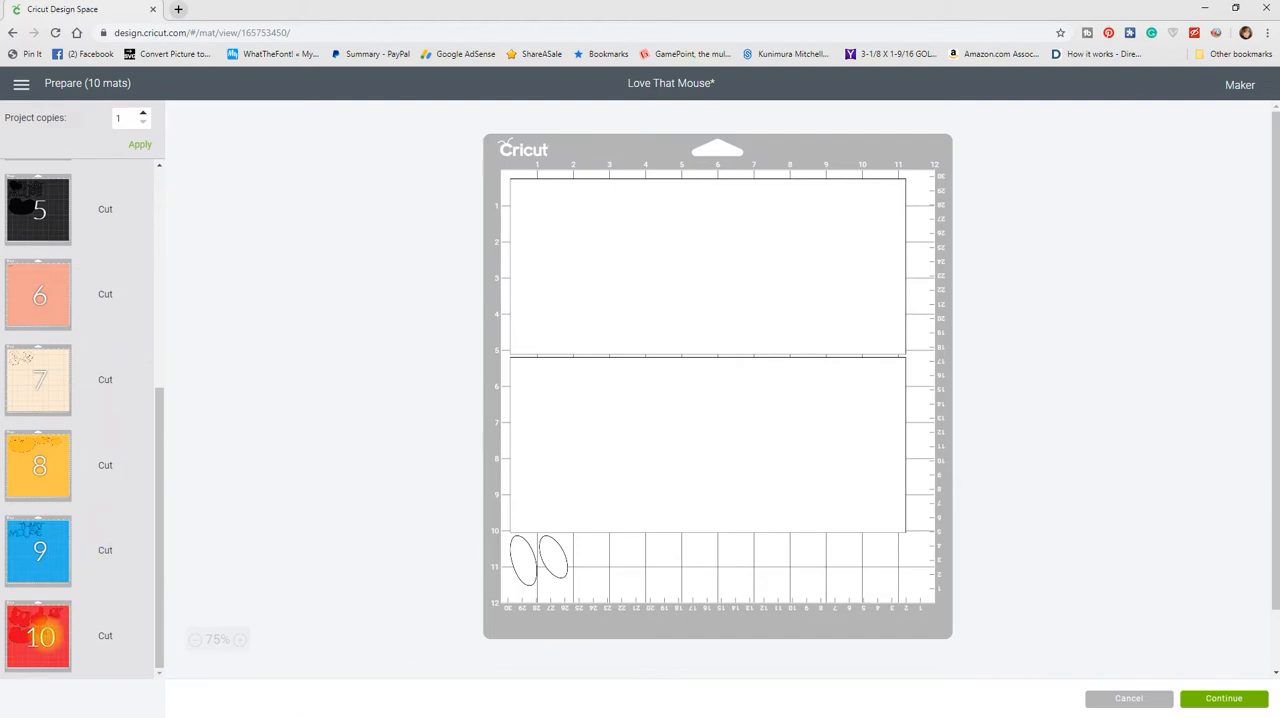
pyautogui.click(45, 632)
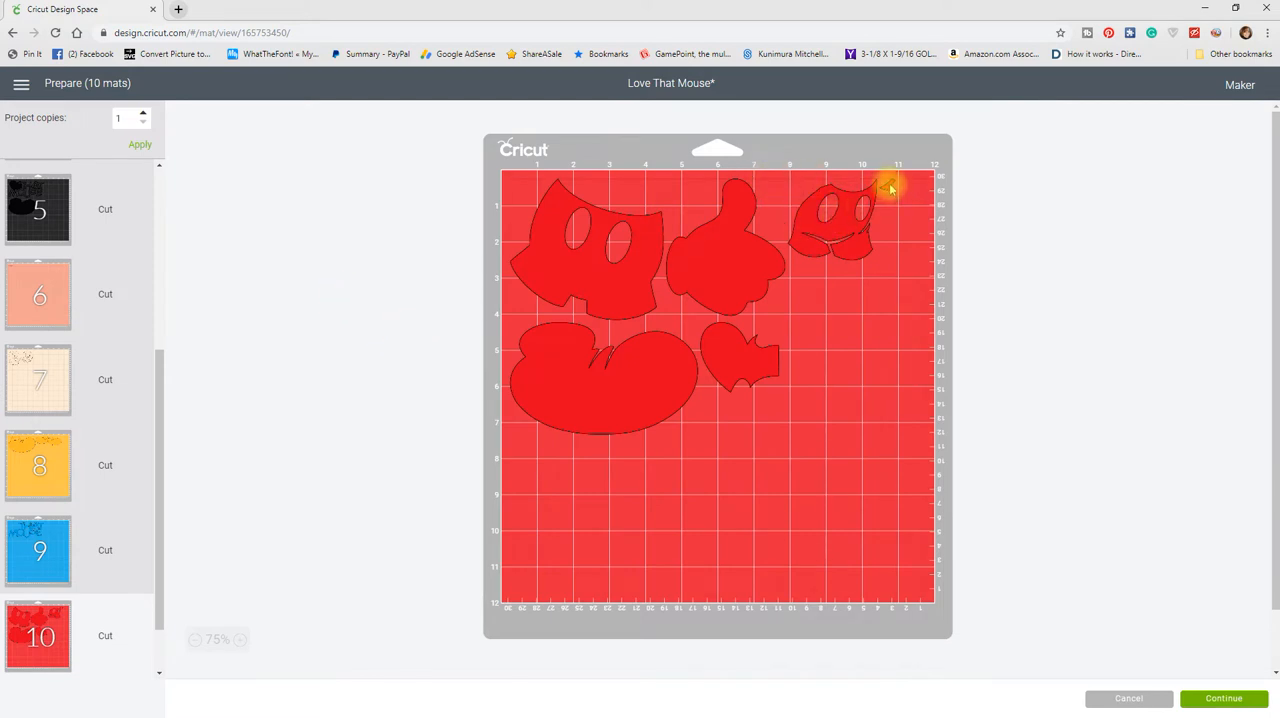
pyautogui.moveTo(888, 186); pyautogui.dragTo(688, 212)
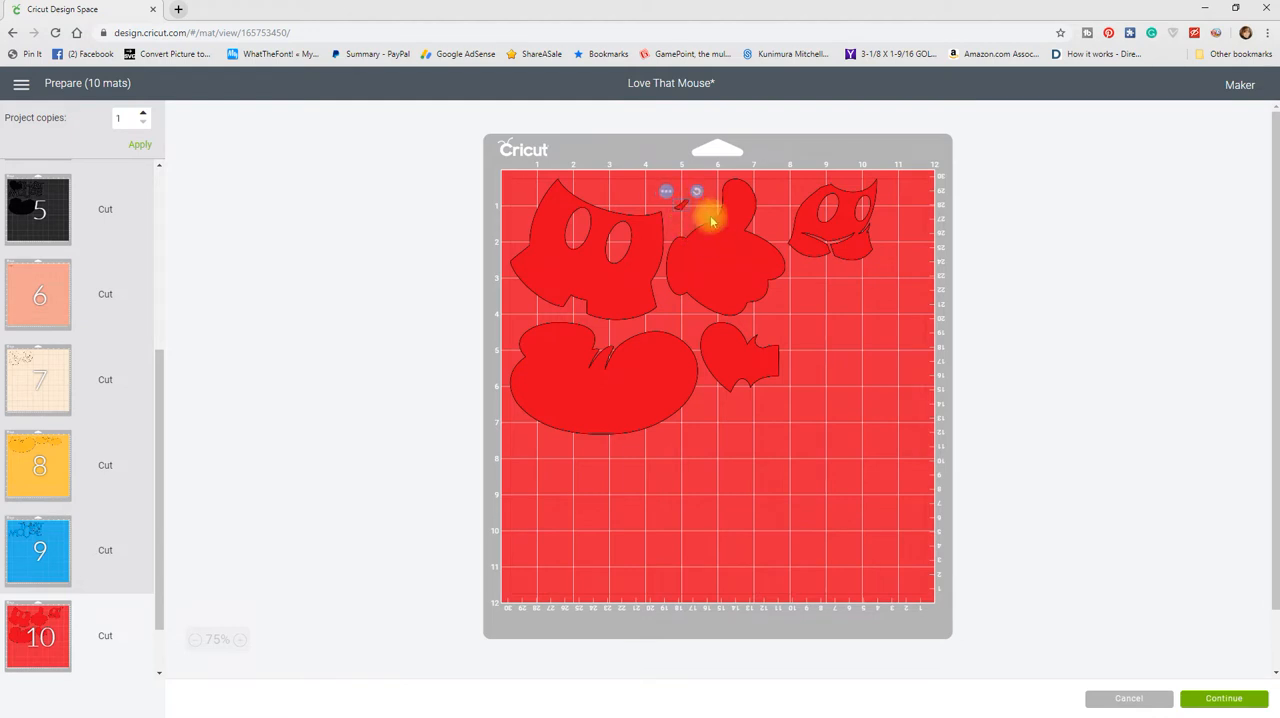
pyautogui.moveTo(836, 236); pyautogui.dragTo(828, 341)
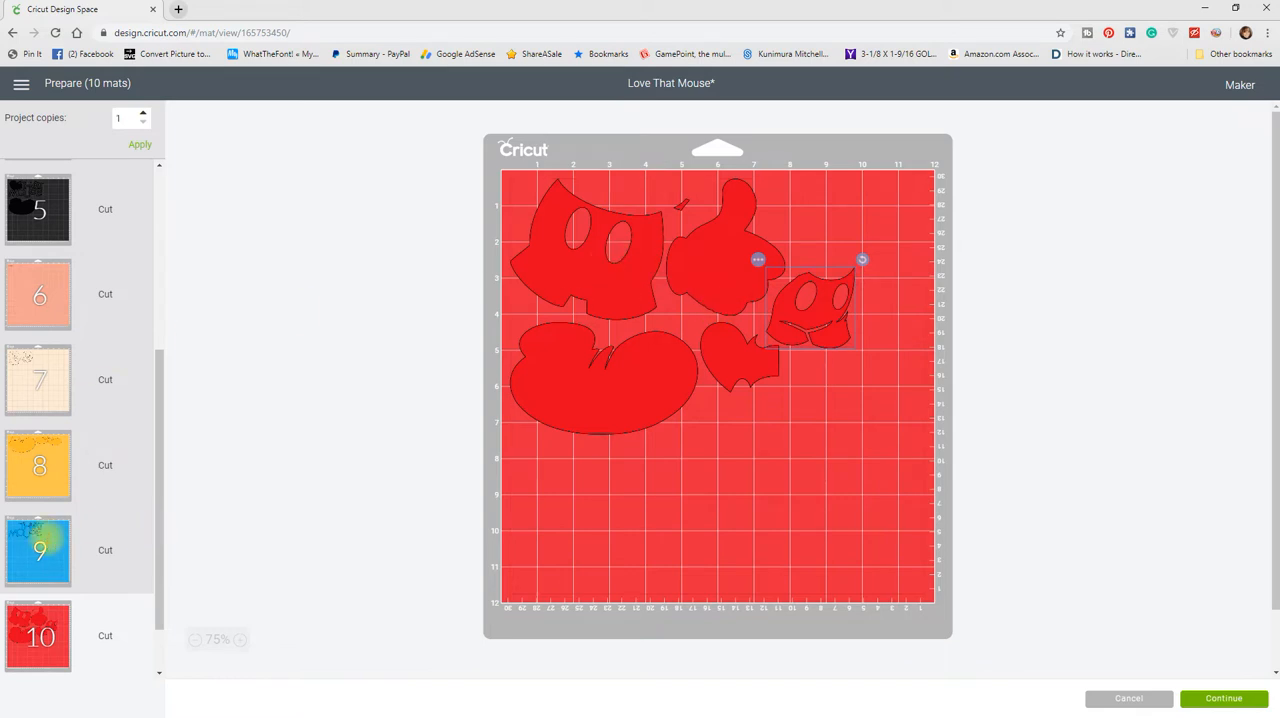
# Step: On blue mat 9, reposition the "That Mouse" title and rotate it clockwise into a diagonal in the mat's upper-left area
pyautogui.click(52, 541)
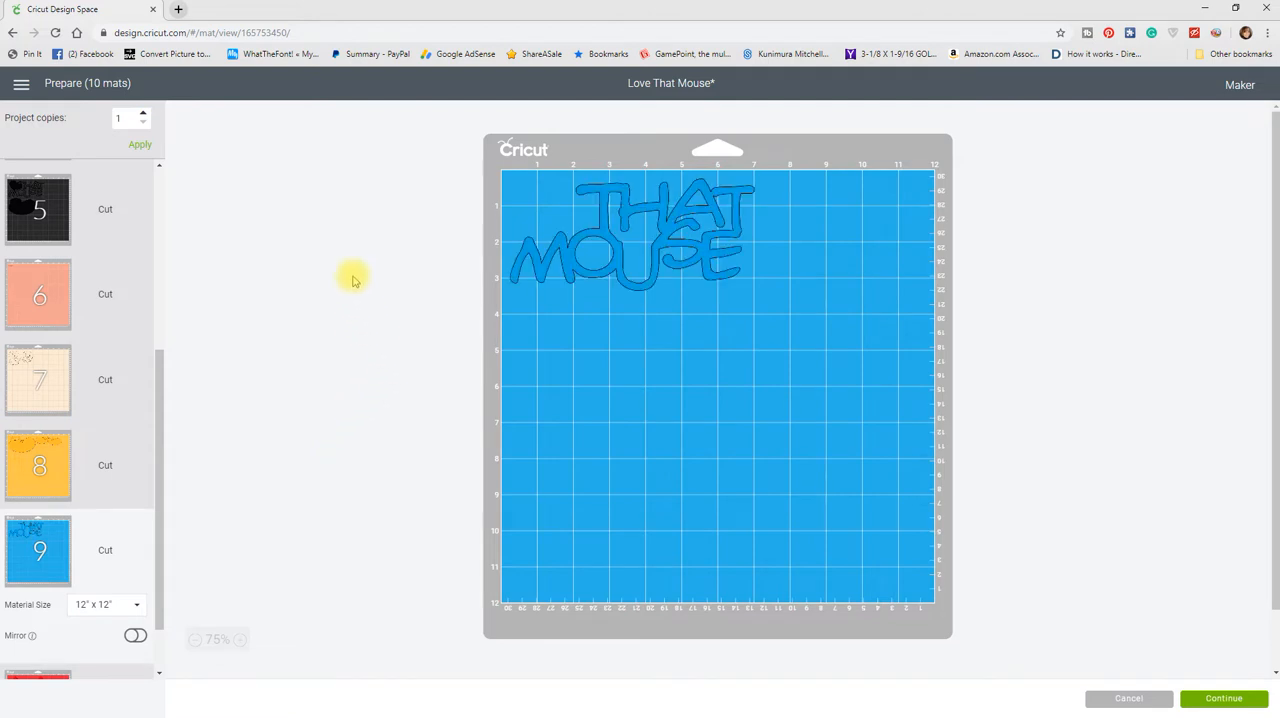
pyautogui.moveTo(700, 217); pyautogui.dragTo(706, 225)
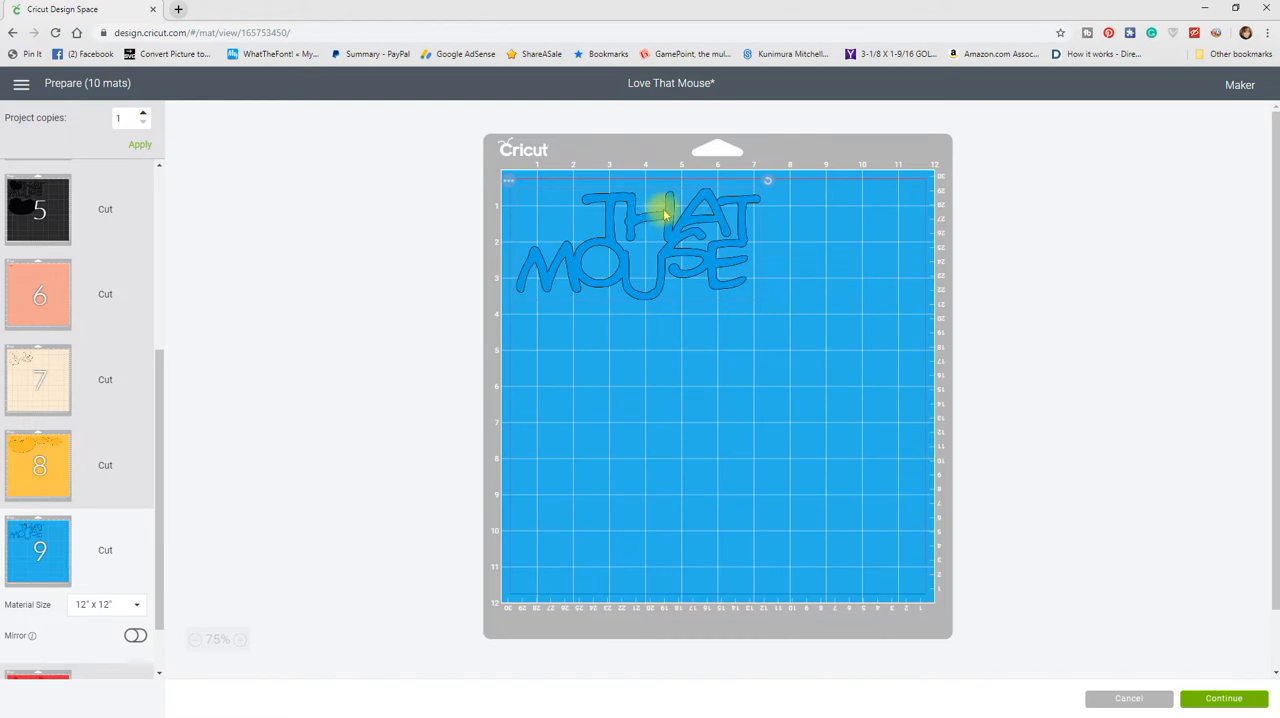
pyautogui.moveTo(662, 214); pyautogui.dragTo(660, 229)
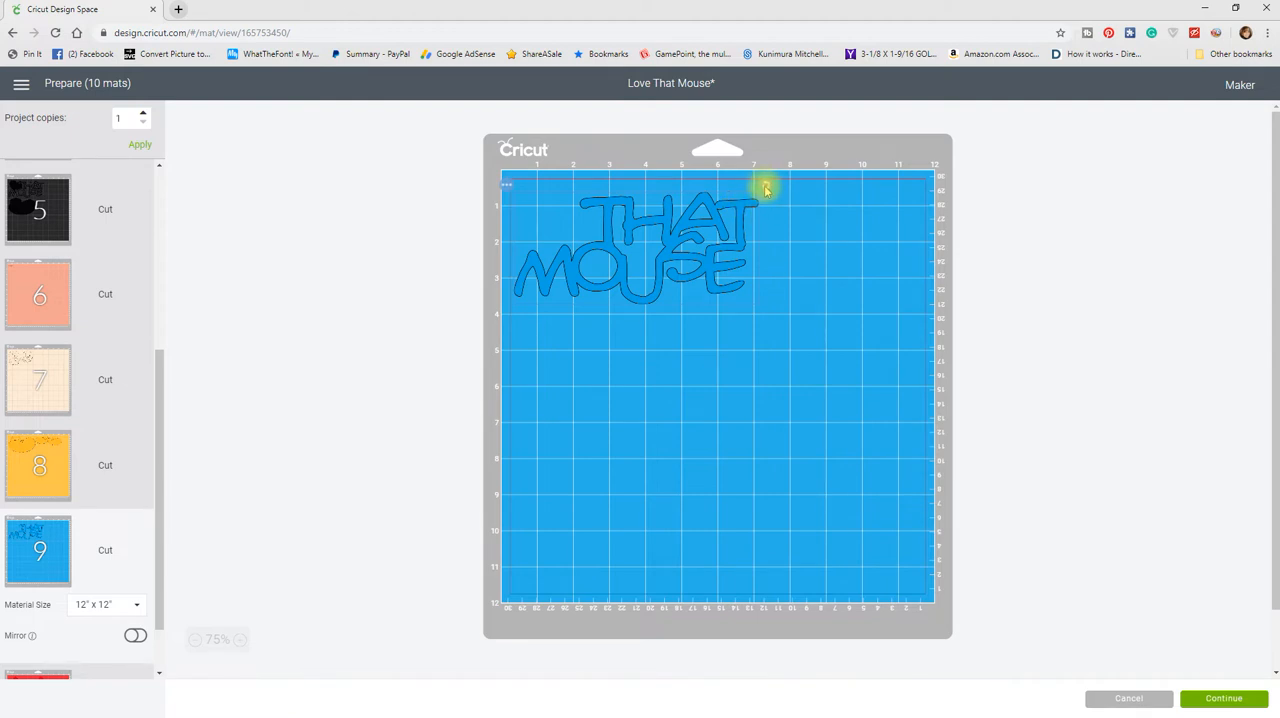
pyautogui.moveTo(765, 187); pyautogui.dragTo(651, 271)
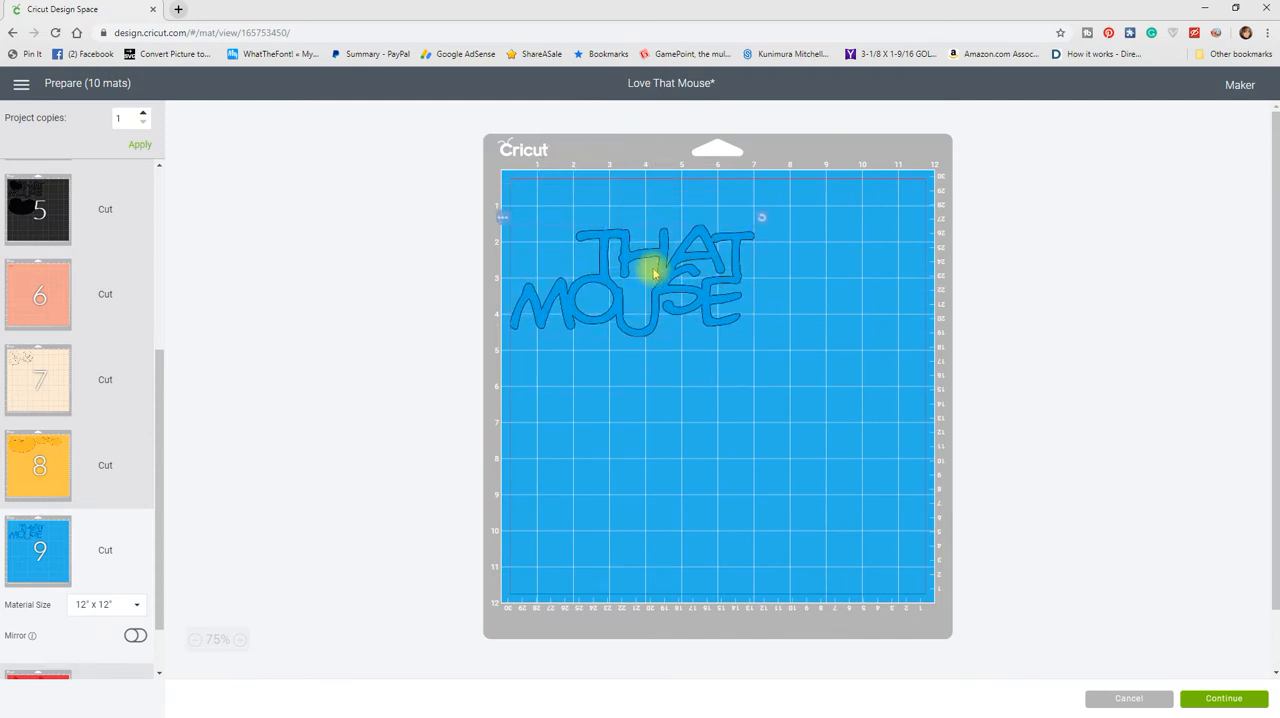
pyautogui.moveTo(764, 219); pyautogui.dragTo(686, 290)
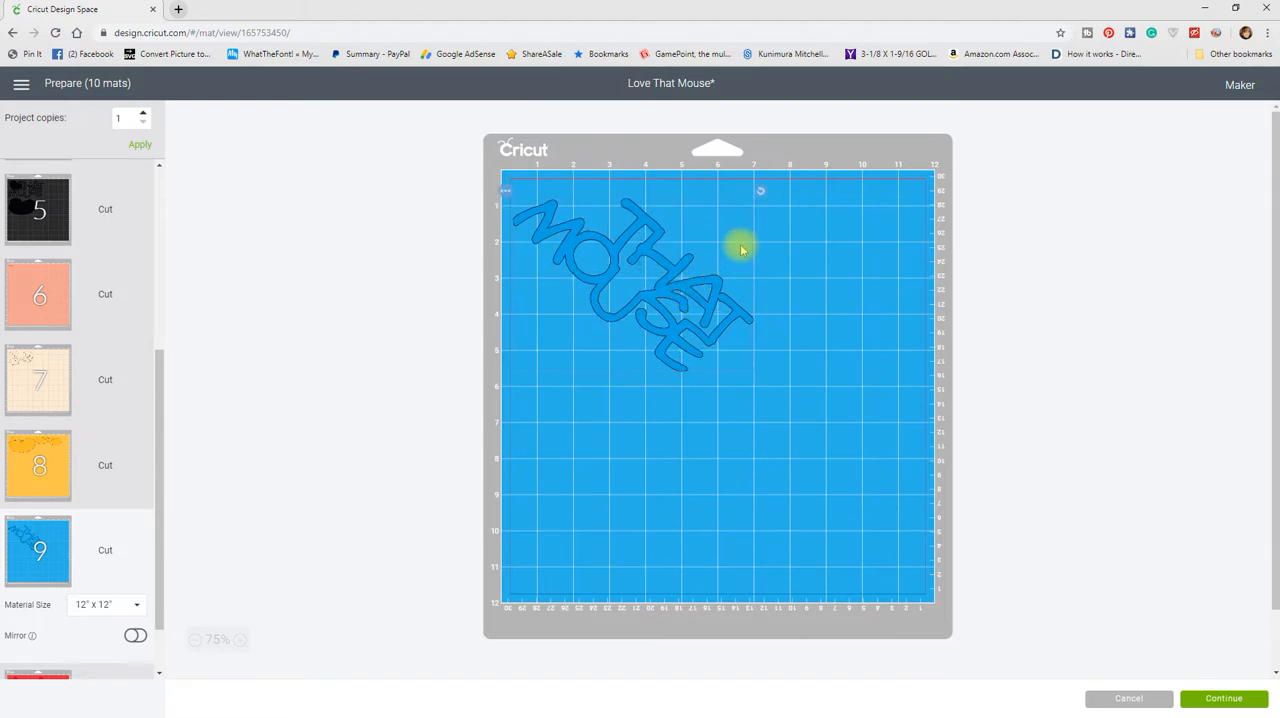
pyautogui.moveTo(761, 202); pyautogui.dragTo(761, 227)
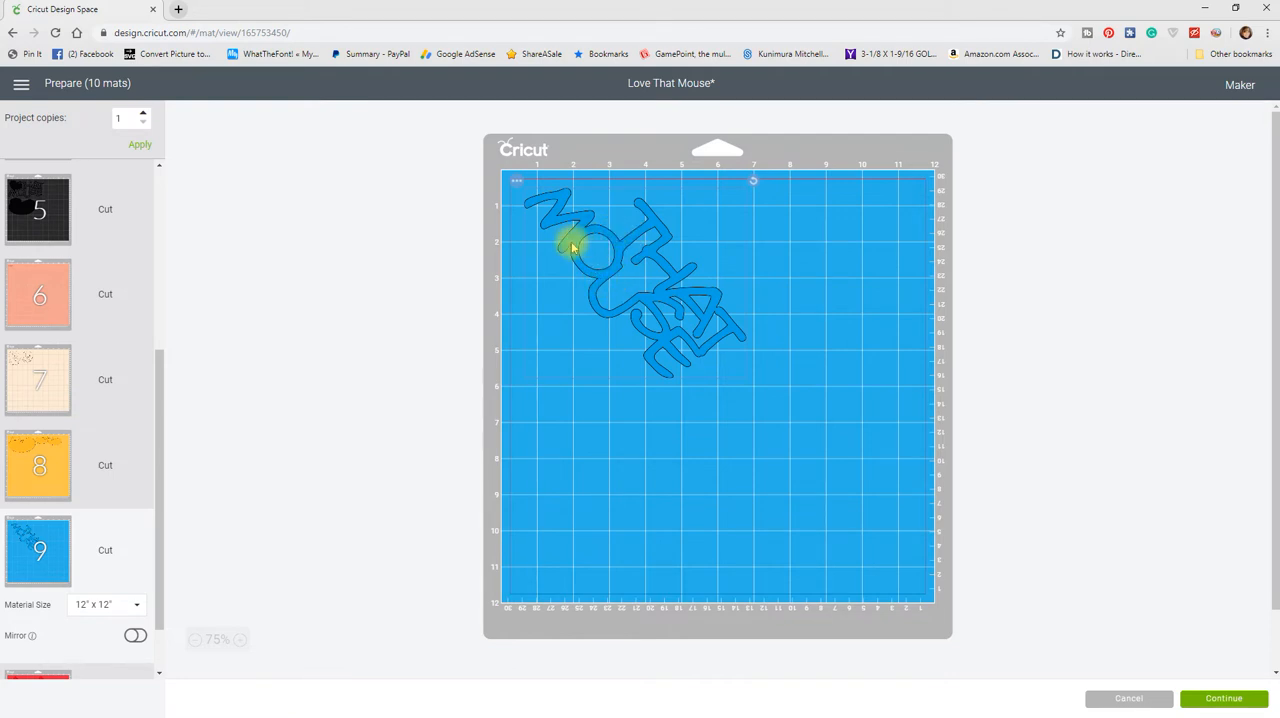
# Step: On yellow mat 8, move the pair of shoes directly below the large shoe, and check the face pieces on mat 7
pyautogui.click(52, 465)
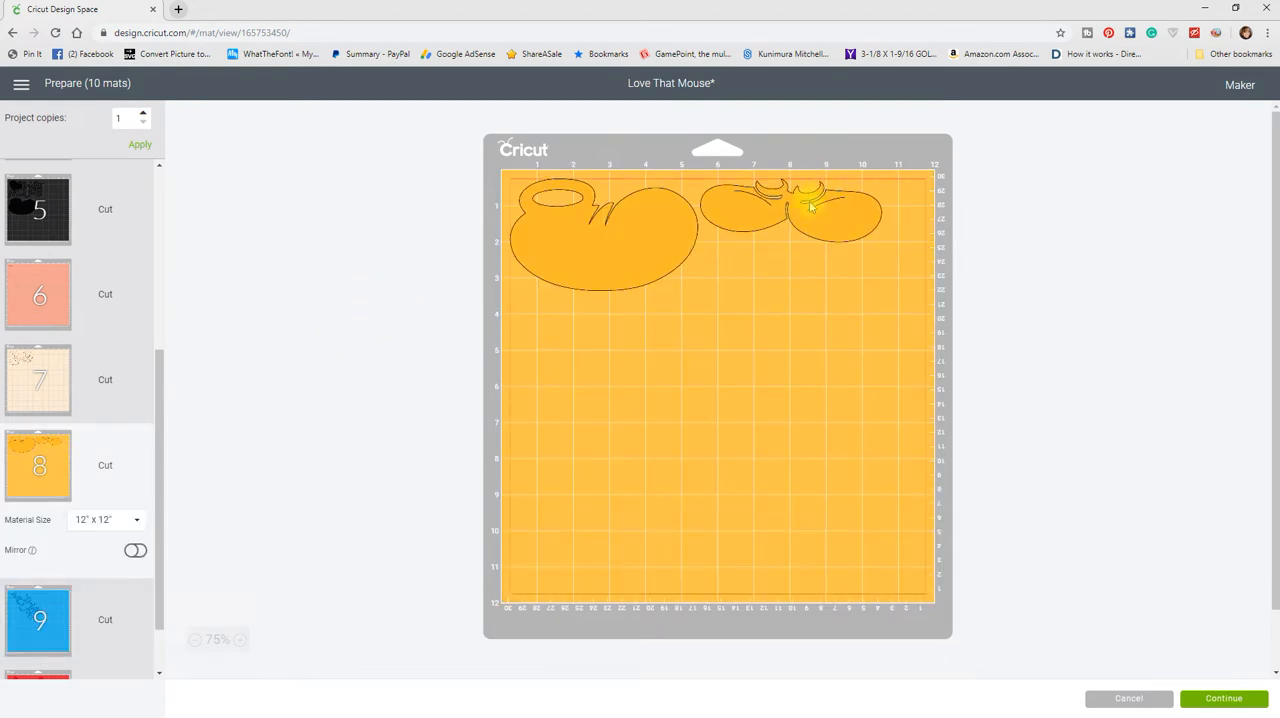
pyautogui.moveTo(812, 207); pyautogui.dragTo(635, 340)
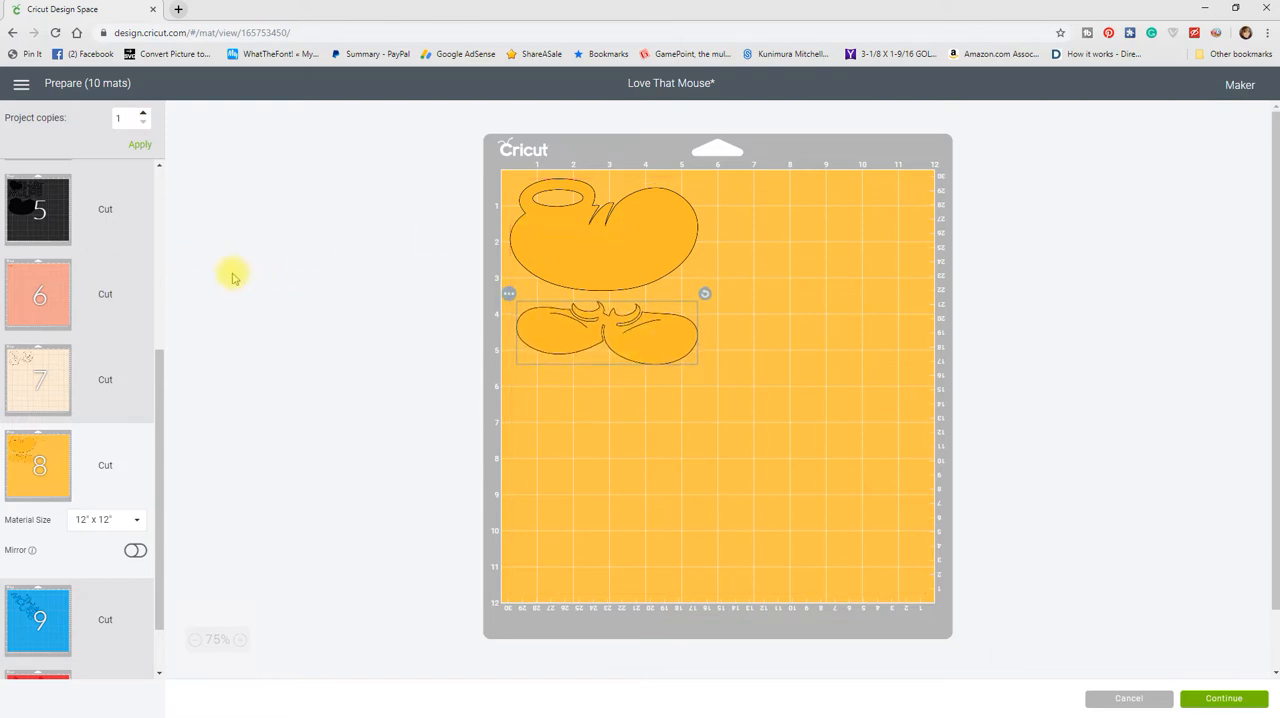
pyautogui.click(58, 378)
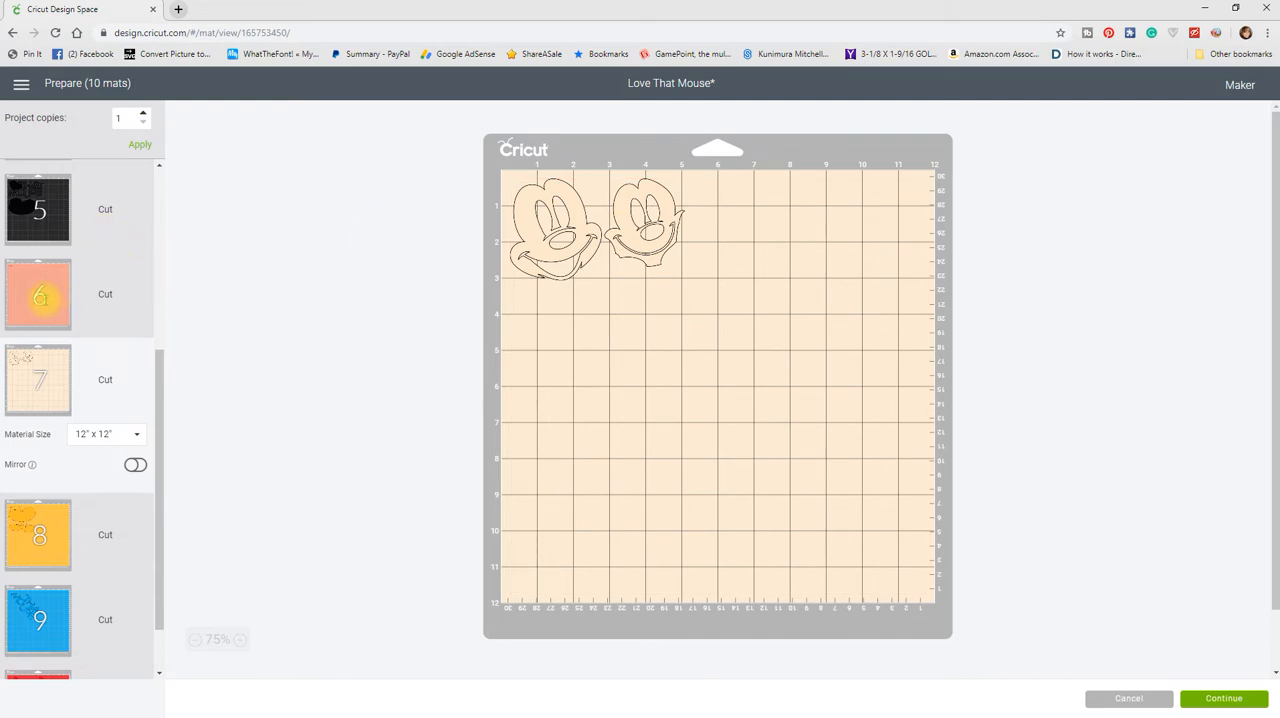
# Step: On salmon mat 6, move the small tongue piece to the mat's lower-right corner
pyautogui.click(40, 295)
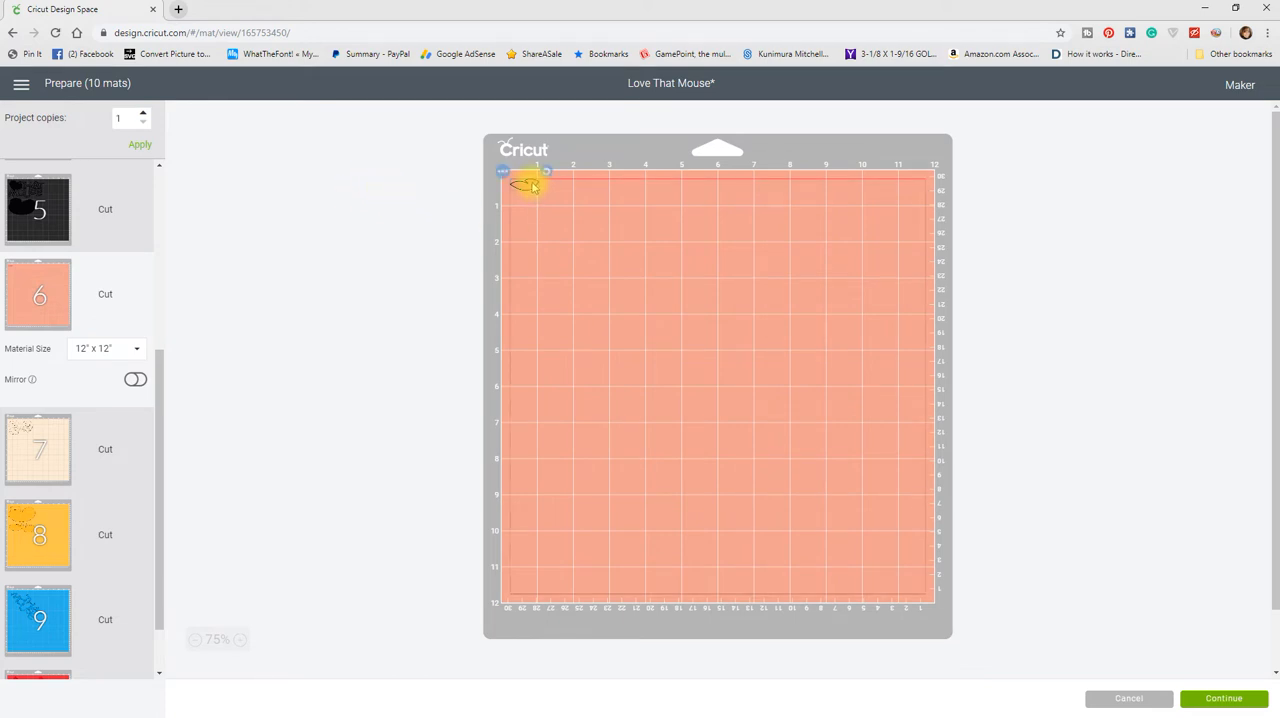
pyautogui.moveTo(533, 186); pyautogui.dragTo(532, 190)
pyautogui.moveTo(541, 205); pyautogui.dragTo(916, 583)
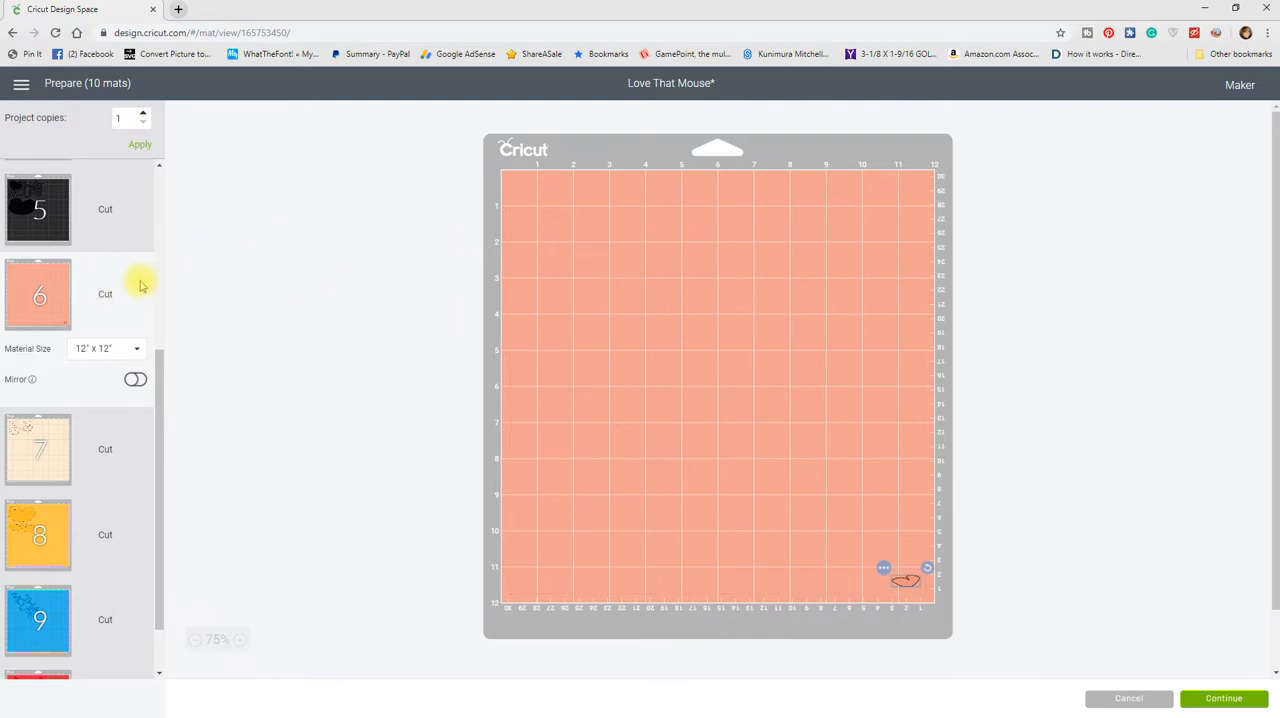
# Step: Review the black pieces on mats 5, 4 and 3, nudging the lower film strip on mat 4 slightly downward
pyautogui.scroll(2, 125, 279)
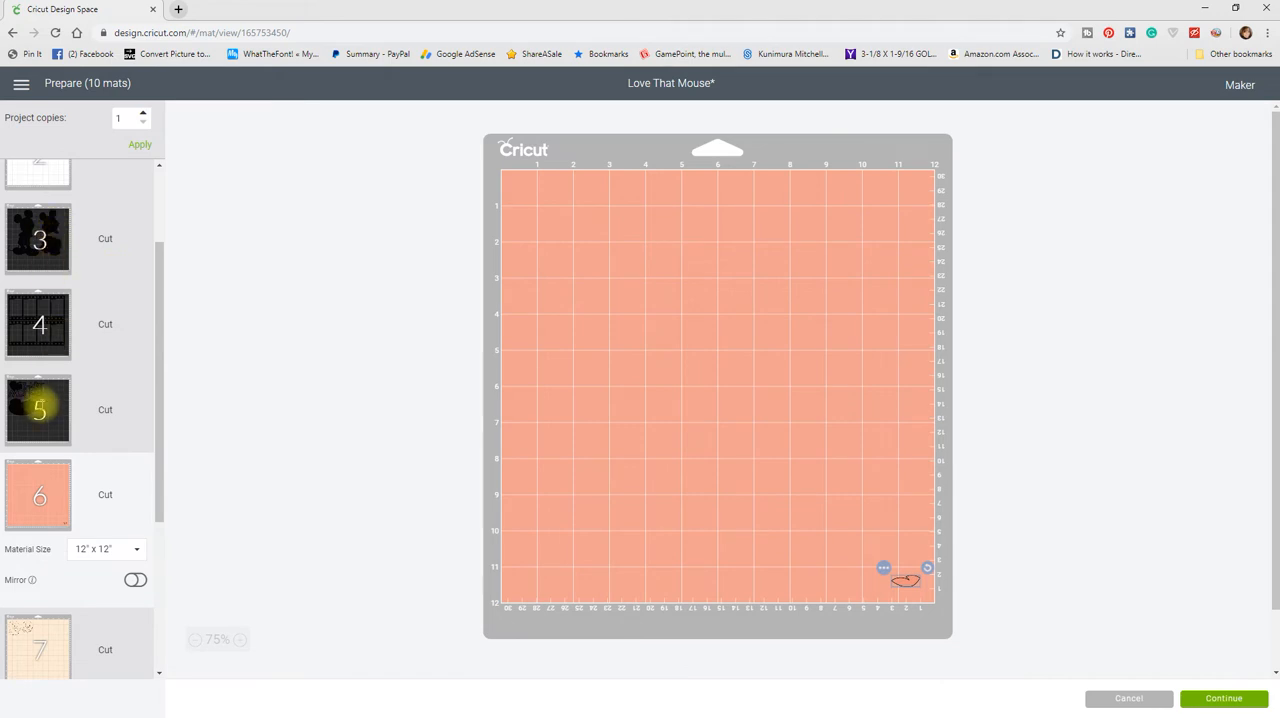
pyautogui.click(39, 408)
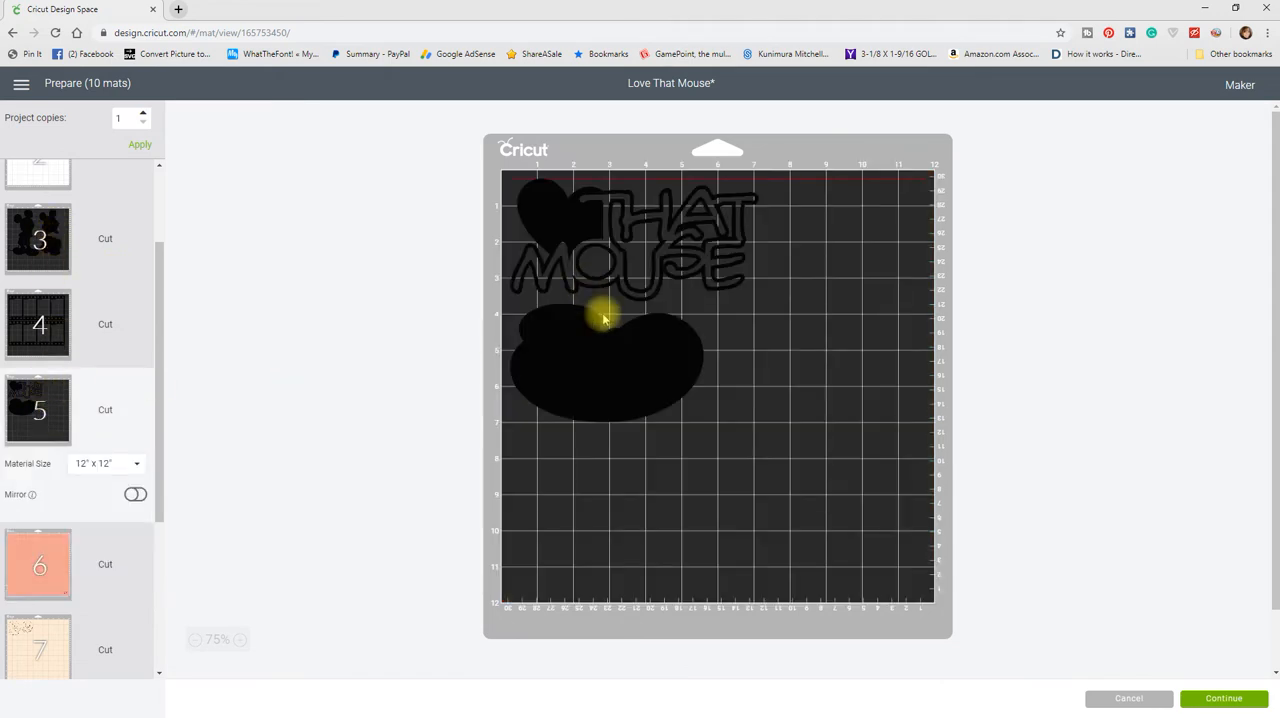
pyautogui.click(626, 246)
pyautogui.click(36, 318)
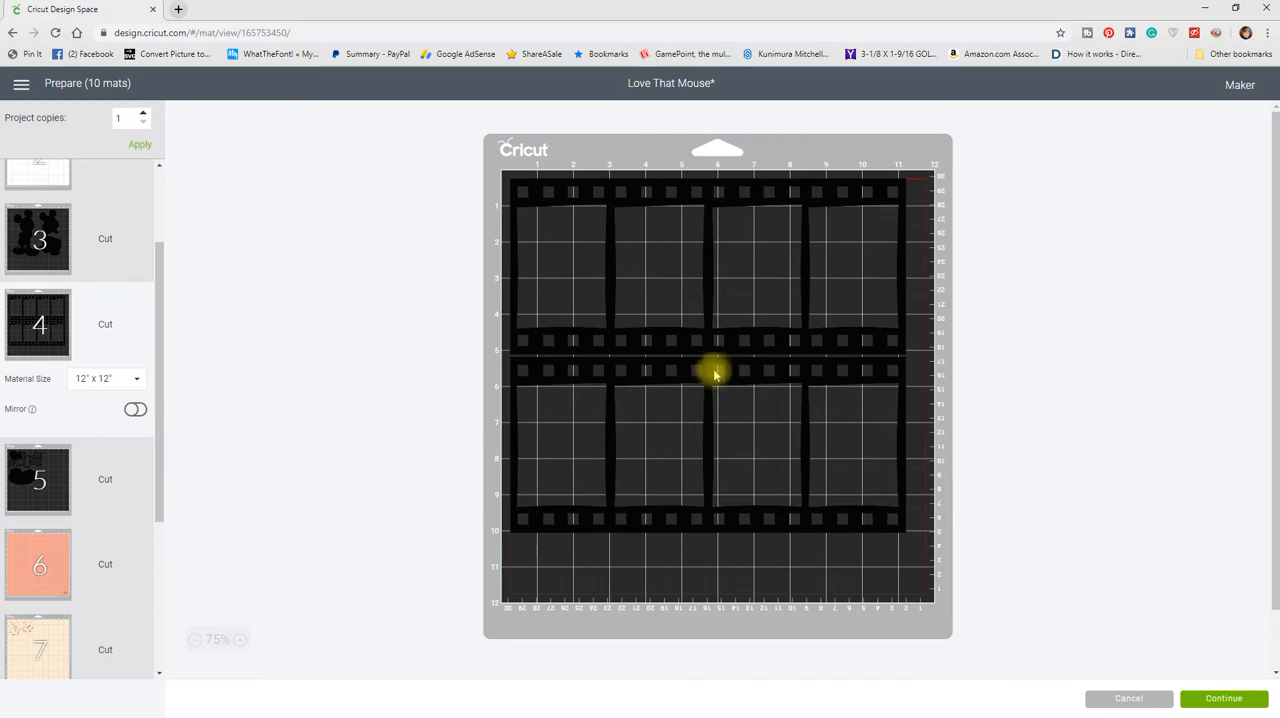
pyautogui.moveTo(715, 375); pyautogui.dragTo(710, 378)
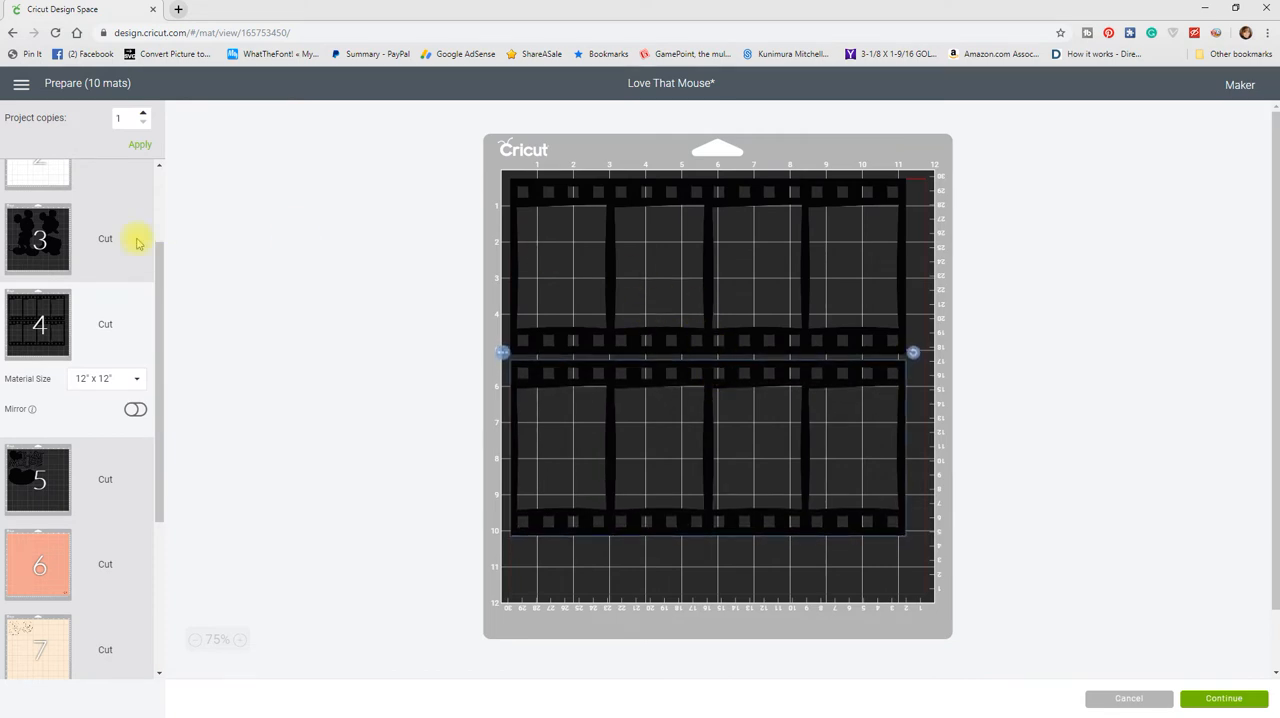
pyautogui.click(38, 238)
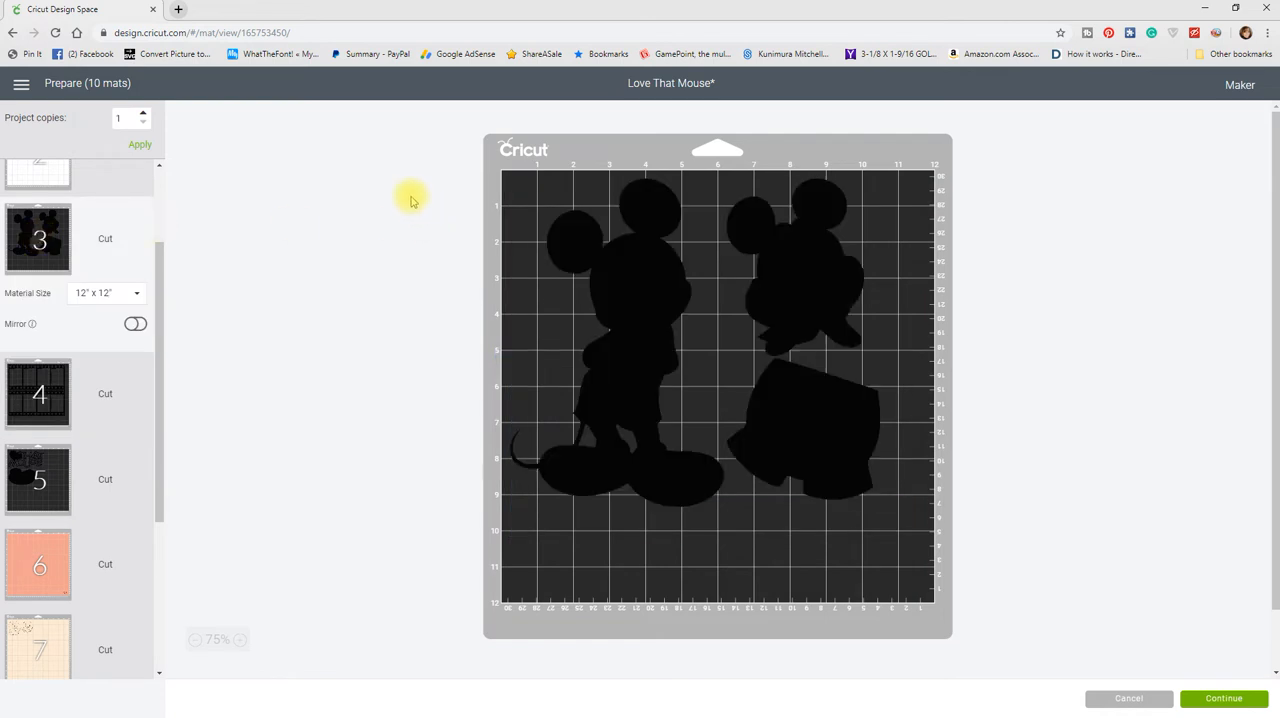
pyautogui.click(646, 340)
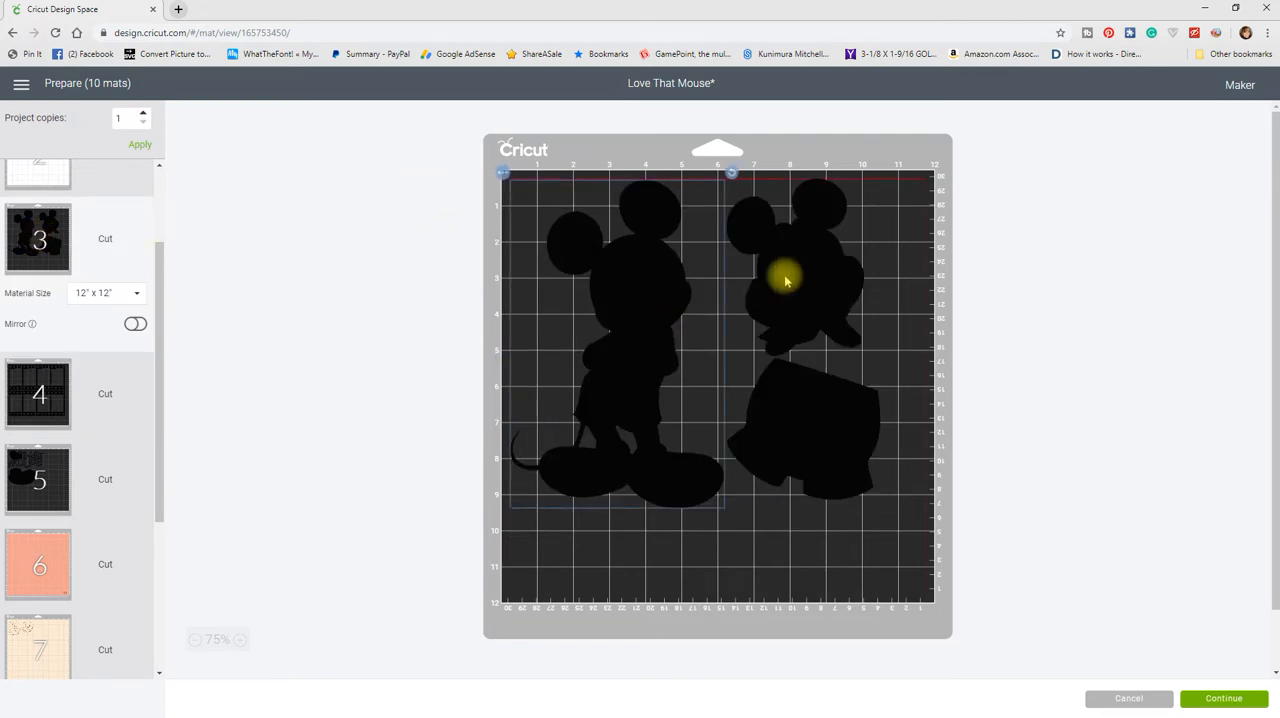
# Step: On black mat 3, shift the small mouse silhouette closer to the large one and nudge the shorts piece slightly left and up
pyautogui.moveTo(766, 277); pyautogui.dragTo(741, 266)
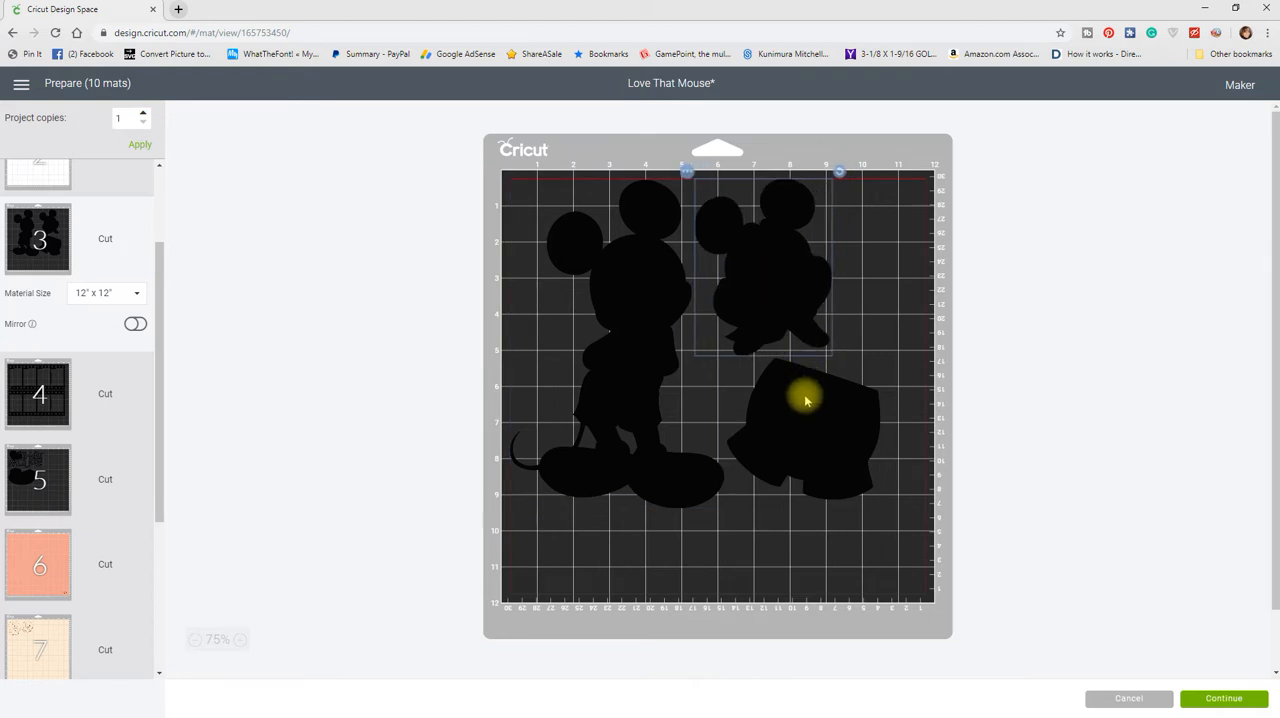
pyautogui.click(792, 406)
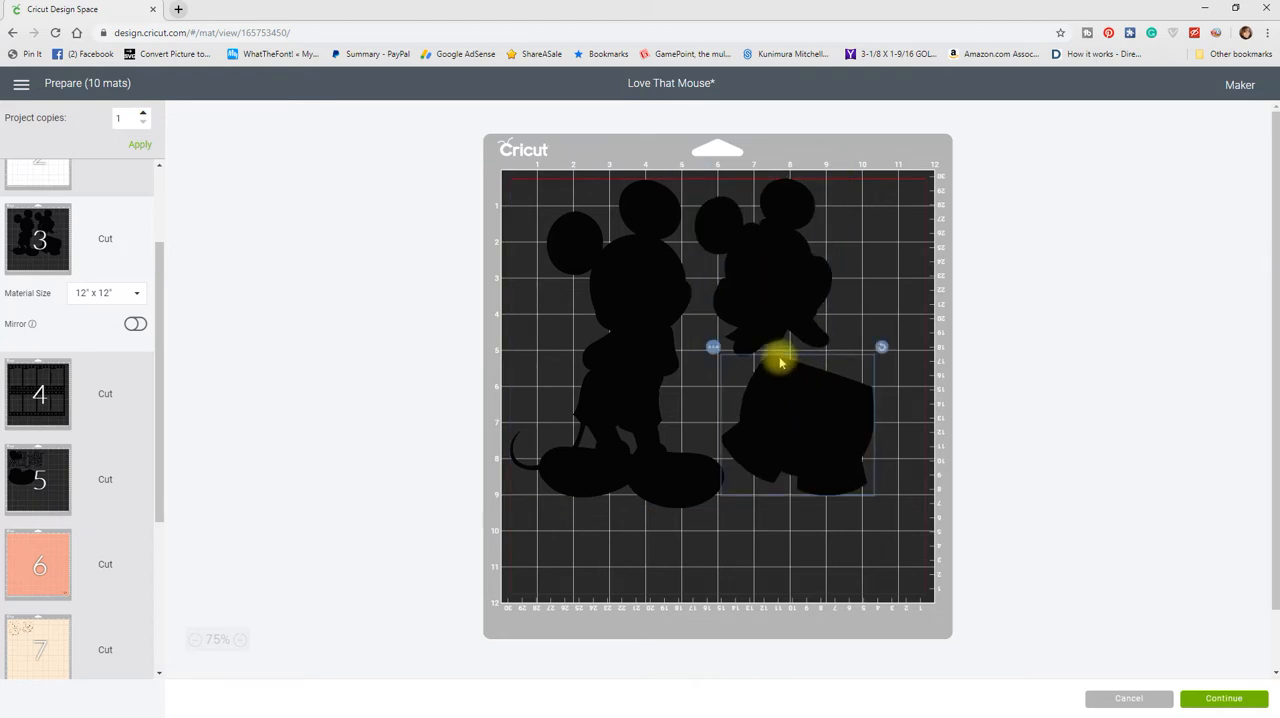
# Step: Move the black shoe-shaped piece from mat 5 to black mat 3
pyautogui.click(40, 476)
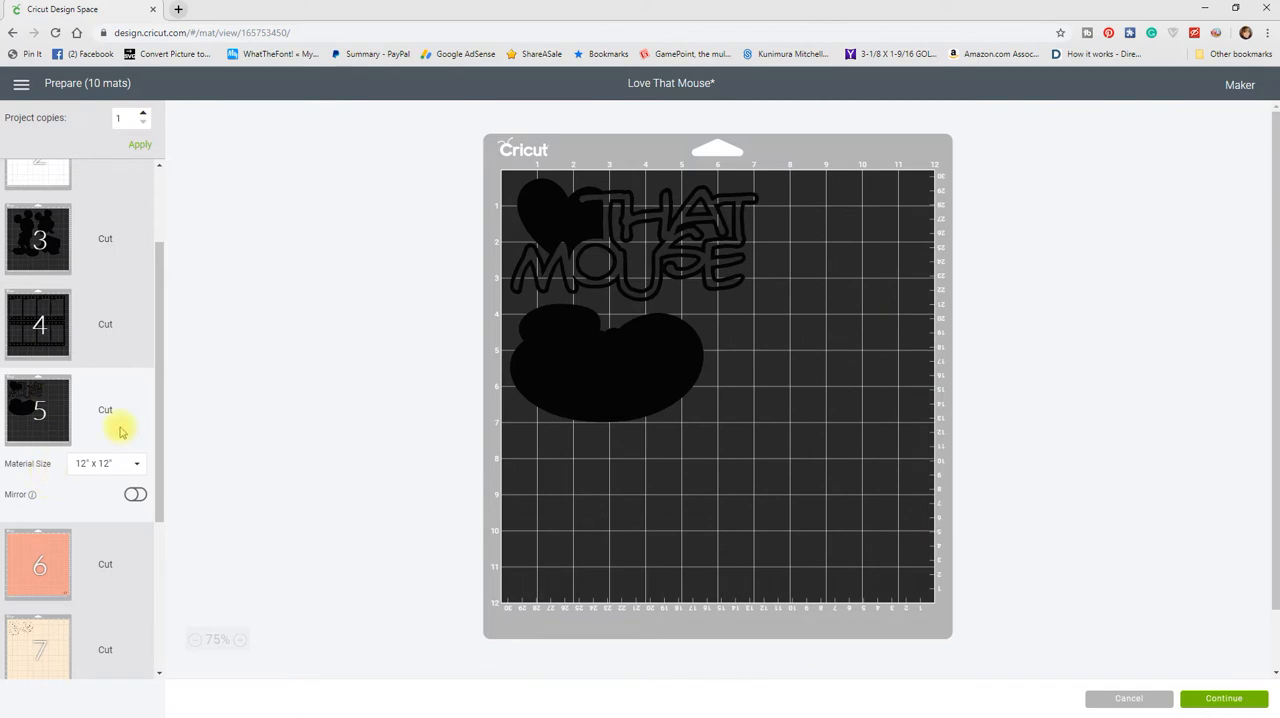
pyautogui.moveTo(637, 370); pyautogui.dragTo(660, 376)
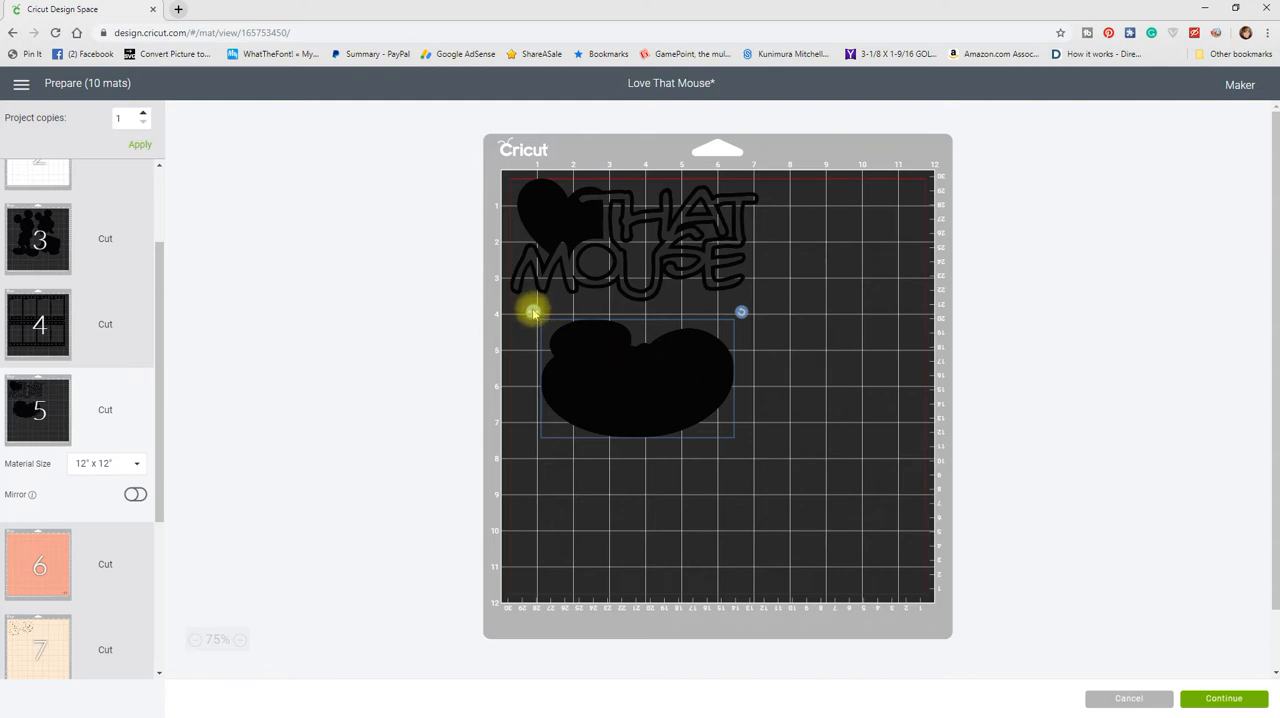
pyautogui.click(533, 313)
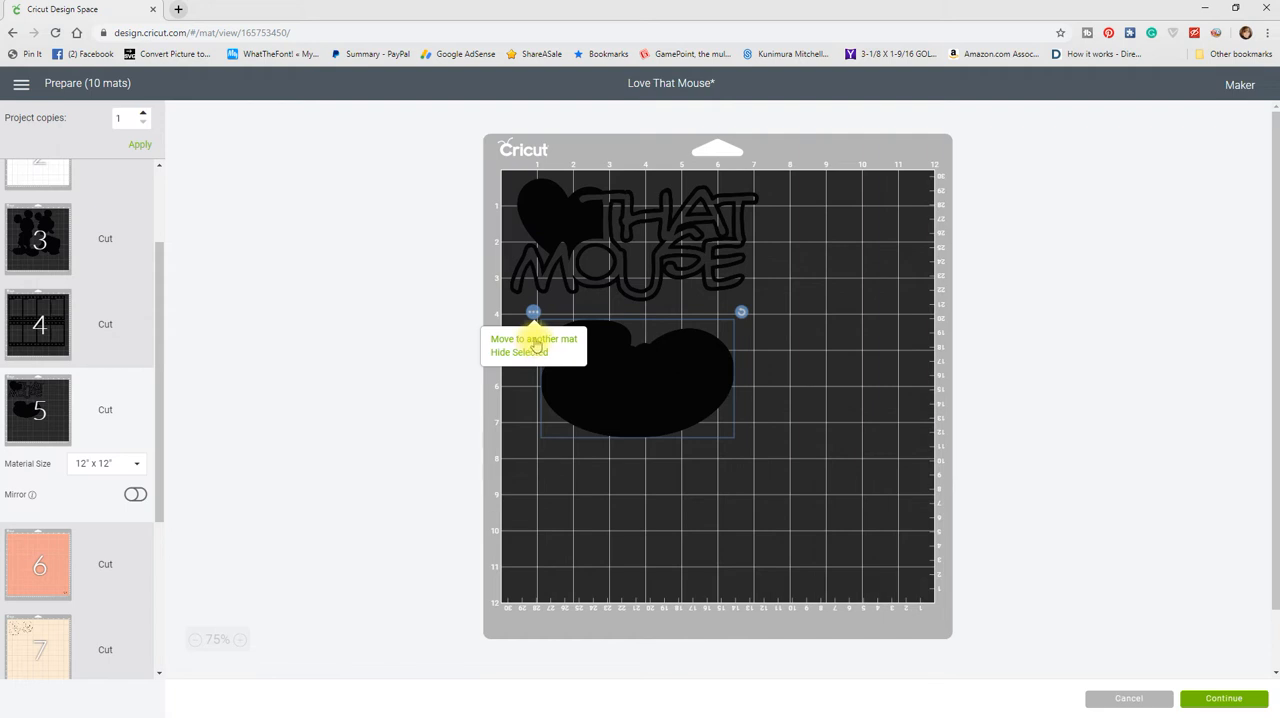
pyautogui.click(536, 340)
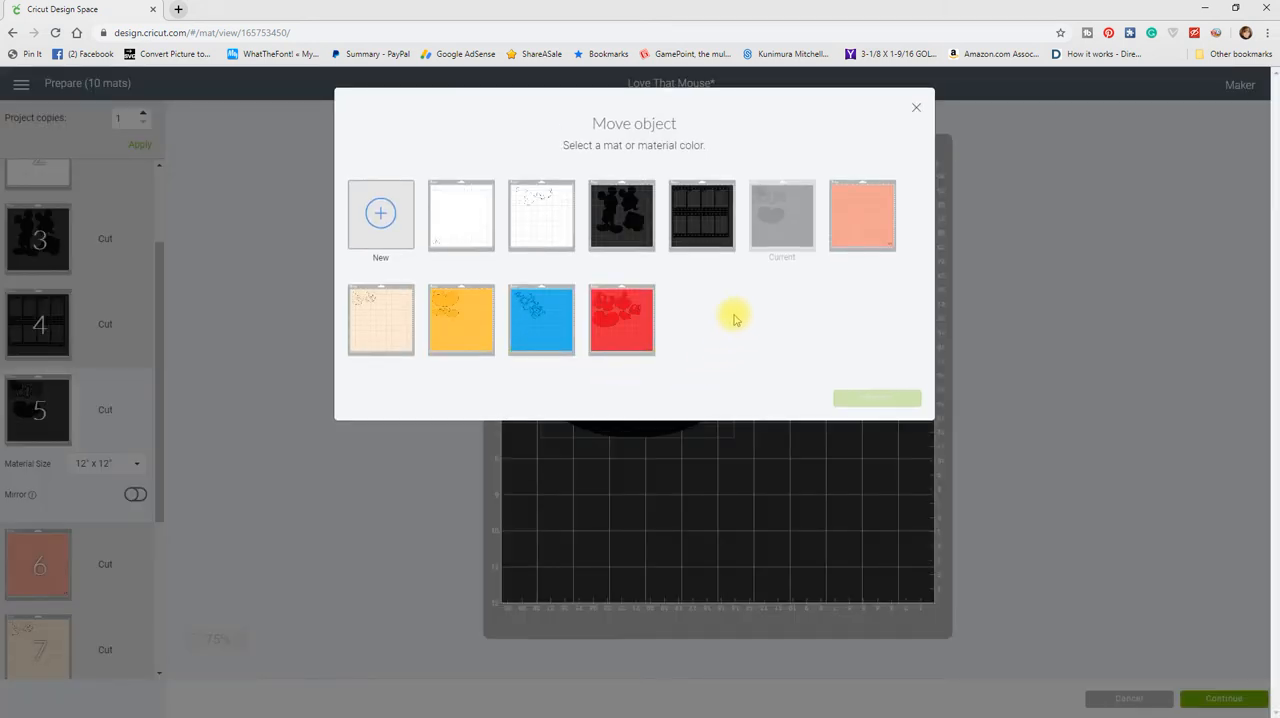
pyautogui.click(628, 211)
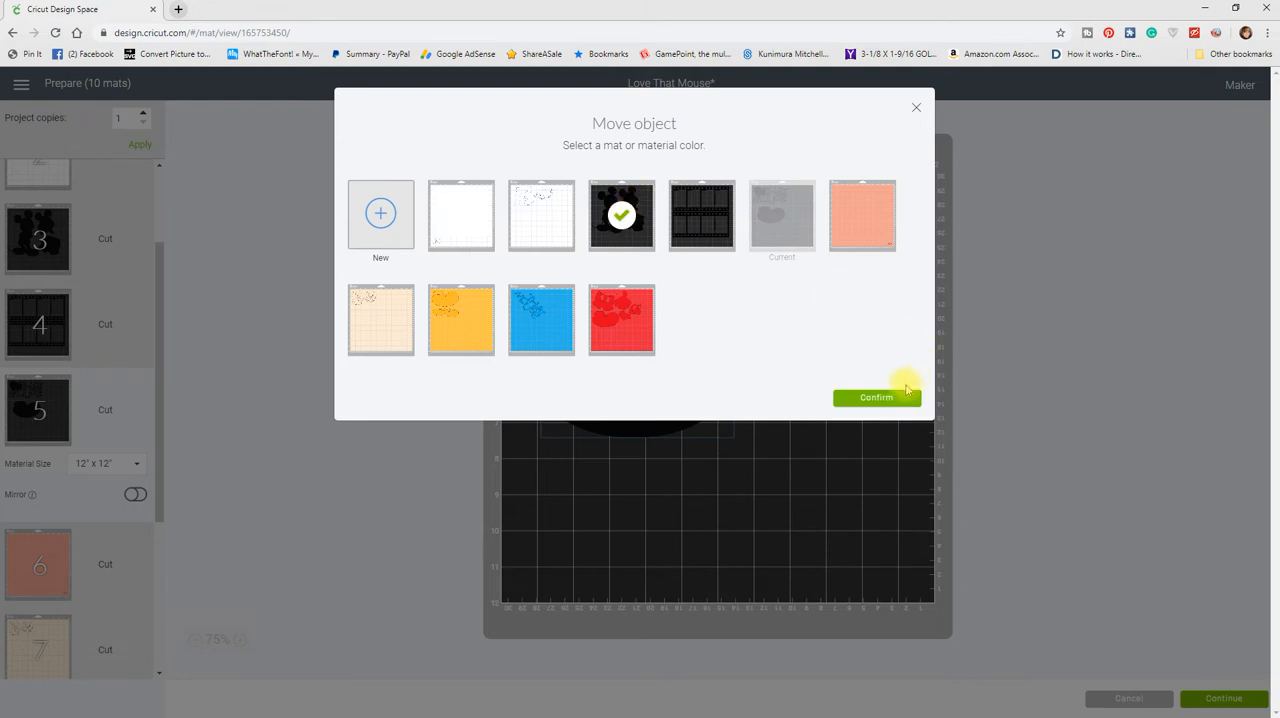
pyautogui.click(877, 398)
# Step: On mat 3, place the shoe-shaped piece in the lower-right area and shift the shorts piece up and right to clear it
pyautogui.click(711, 323)
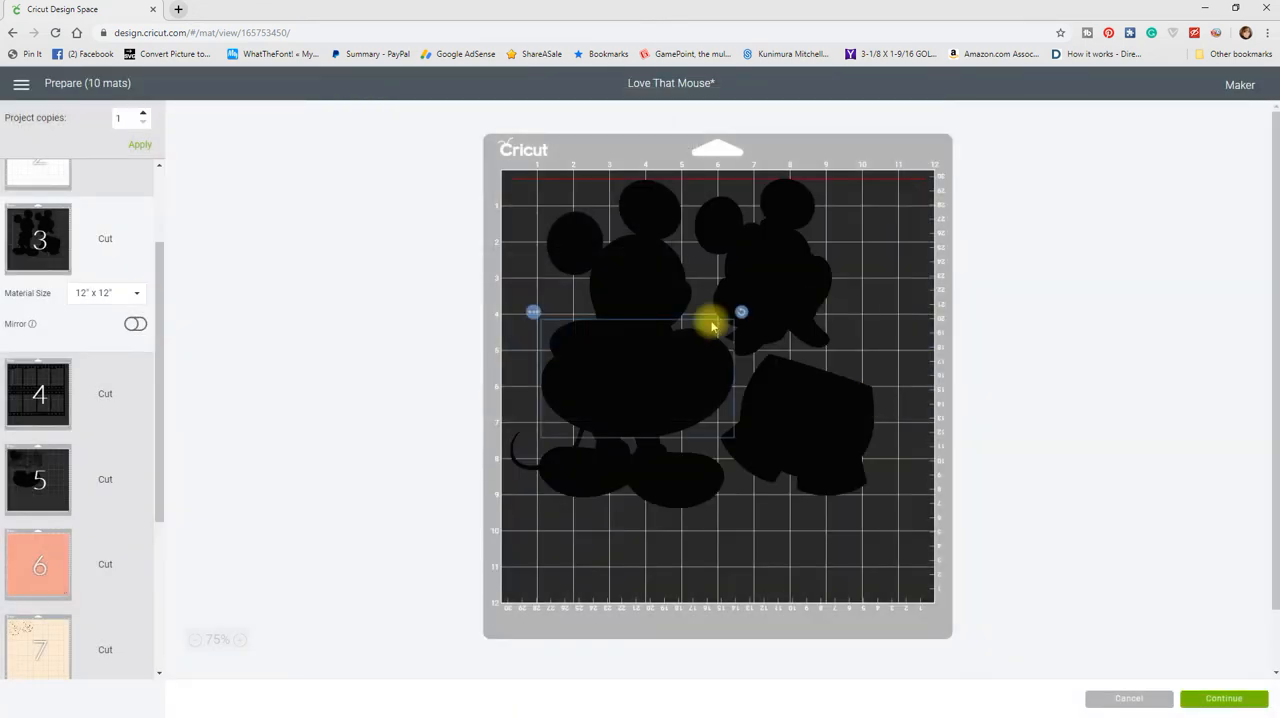
pyautogui.moveTo(717, 397); pyautogui.dragTo(836, 528)
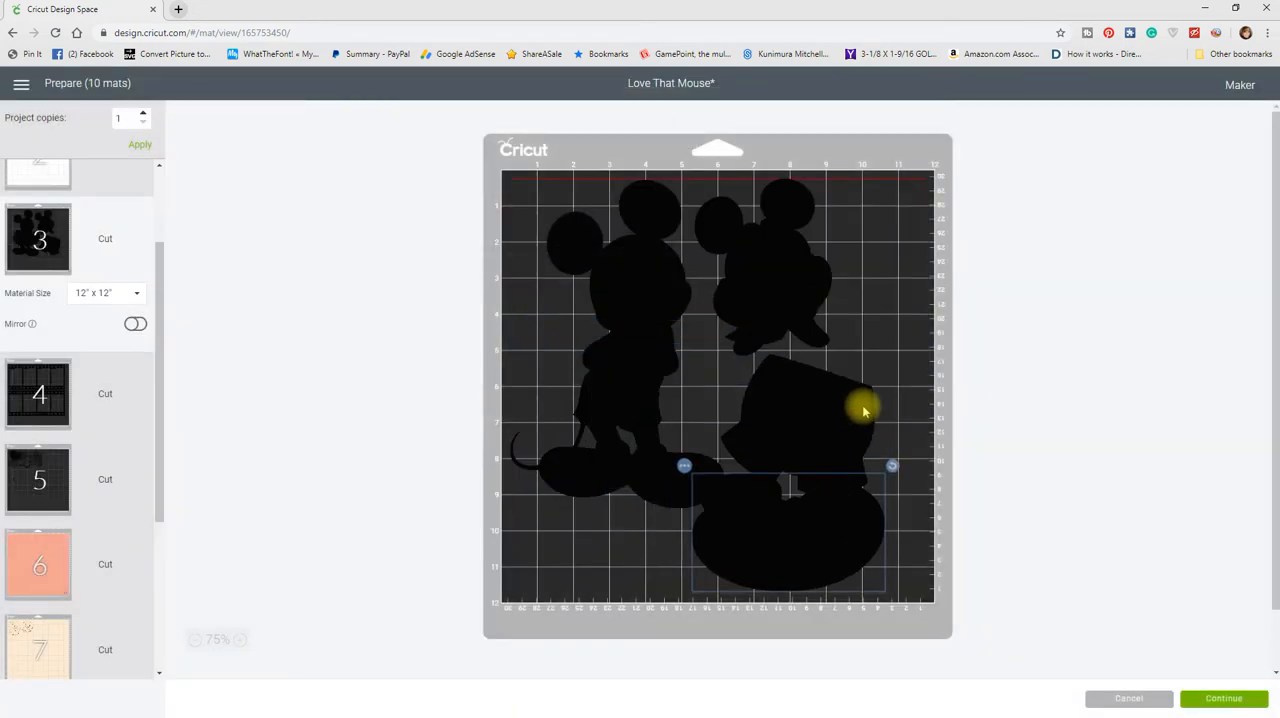
pyautogui.moveTo(846, 406); pyautogui.dragTo(871, 400)
pyautogui.moveTo(840, 545); pyautogui.dragTo(860, 546)
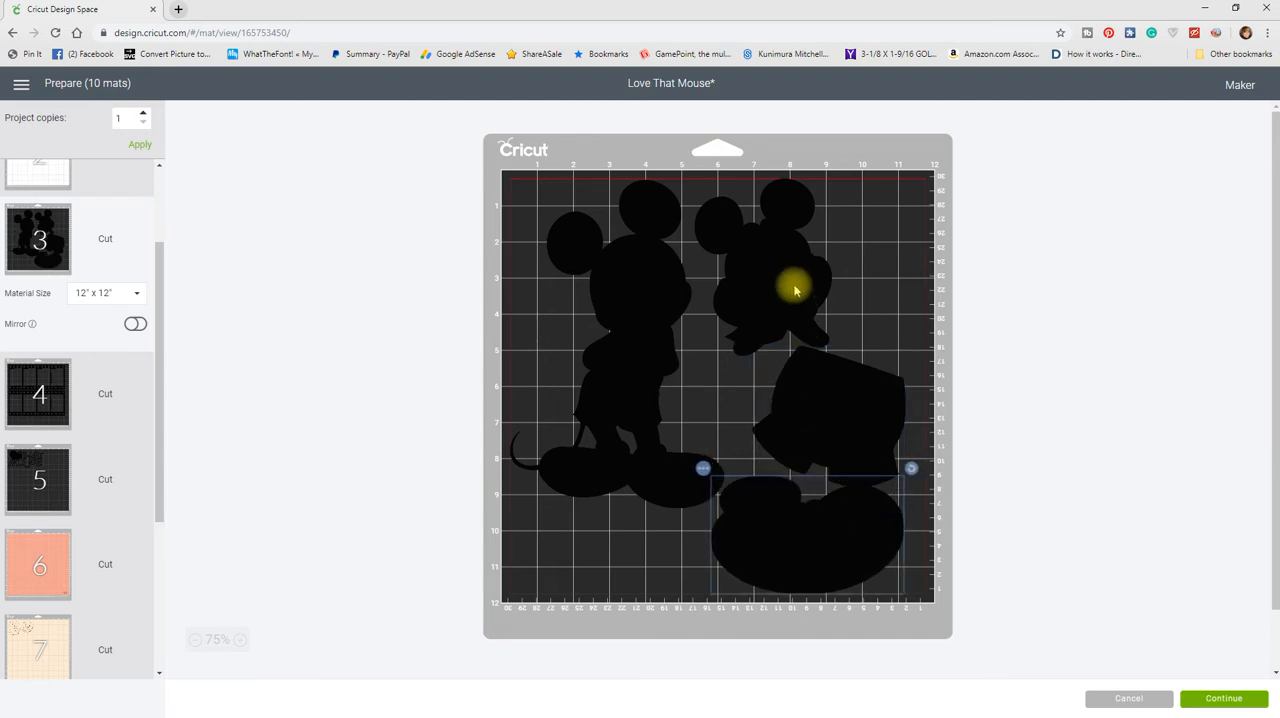
# Step: Nudge mat 3's small mouse silhouette left, rotate the shorts counterclockwise until roughly level, and fine-tune the spacing with the shoe-shaped piece
pyautogui.moveTo(791, 286); pyautogui.dragTo(786, 286)
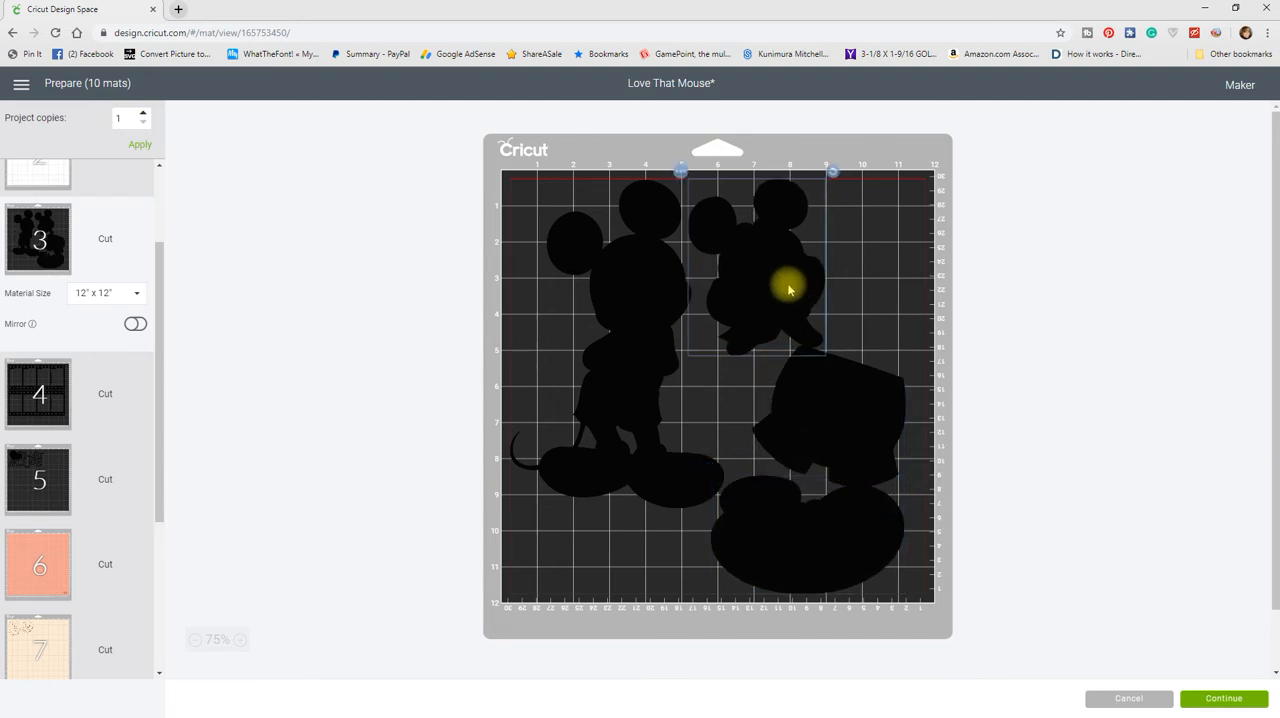
pyautogui.click(884, 413)
pyautogui.moveTo(914, 346); pyautogui.dragTo(893, 334)
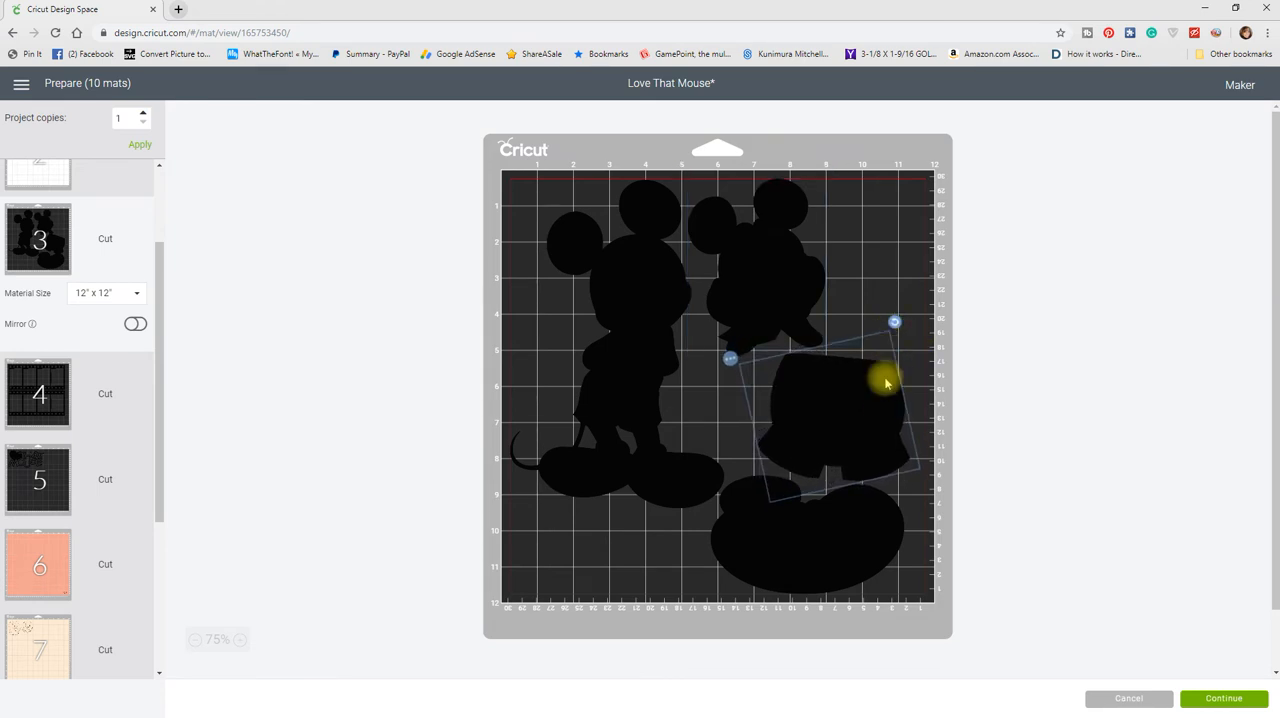
pyautogui.moveTo(868, 420); pyautogui.dragTo(861, 416)
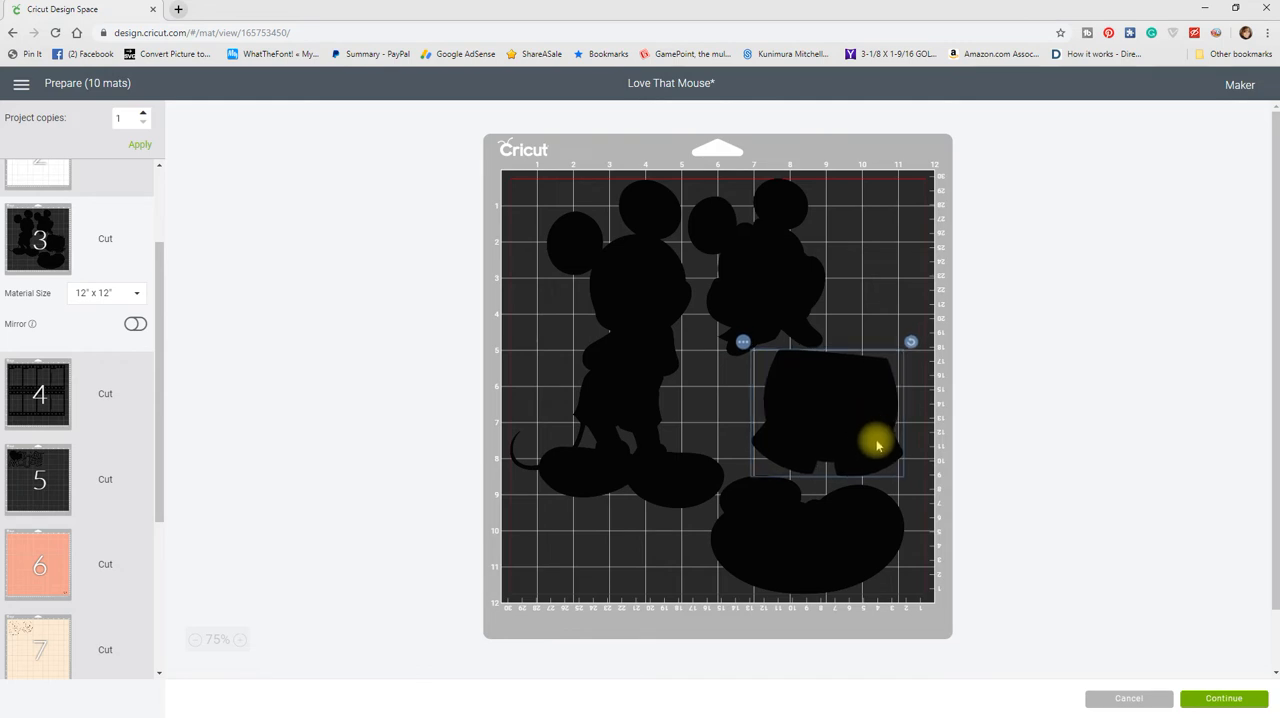
pyautogui.click(851, 537)
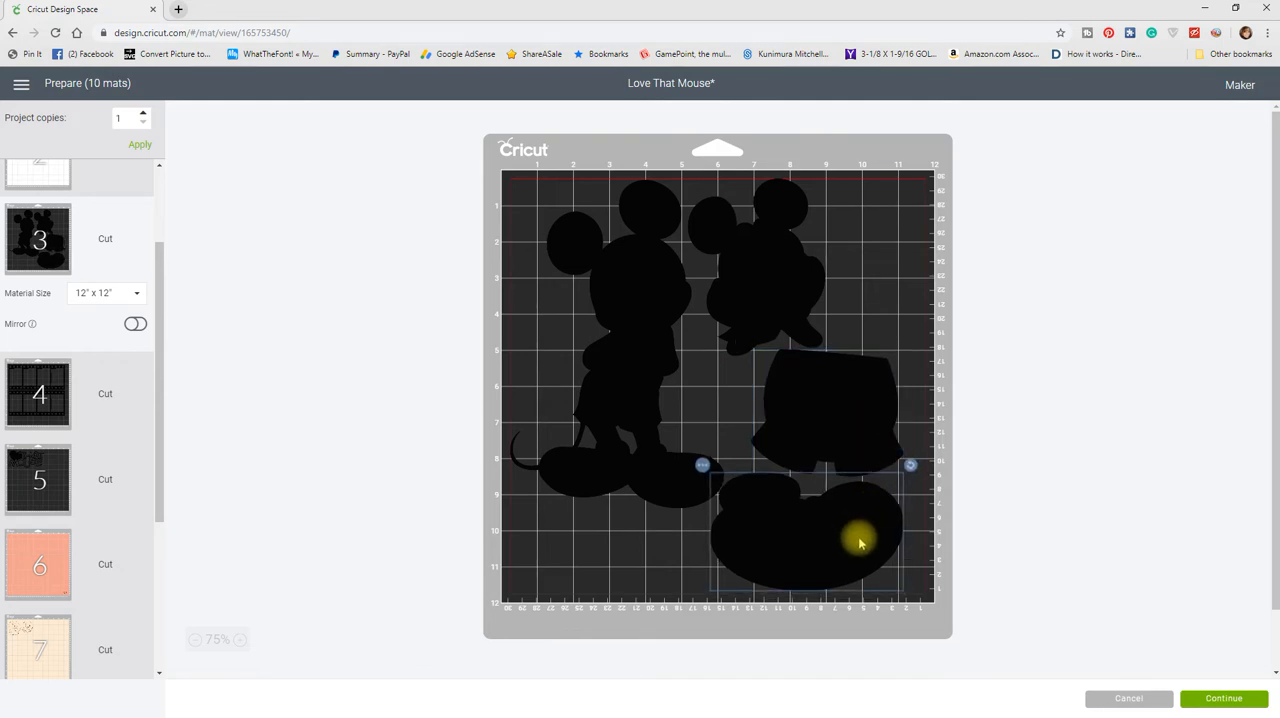
pyautogui.moveTo(860, 543); pyautogui.dragTo(863, 540)
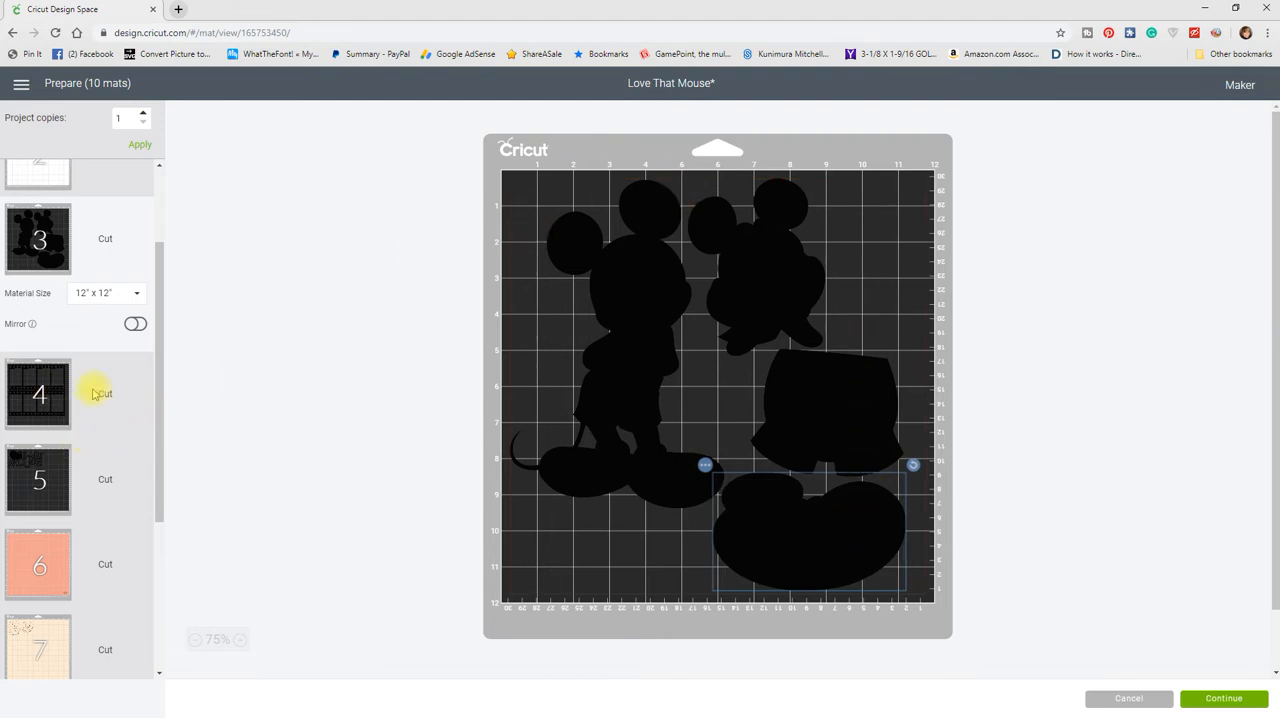
# Step: On white mat 2, shift the large glove and the group of small gloves left, and check the layout of mat 1
pyautogui.click(50, 480)
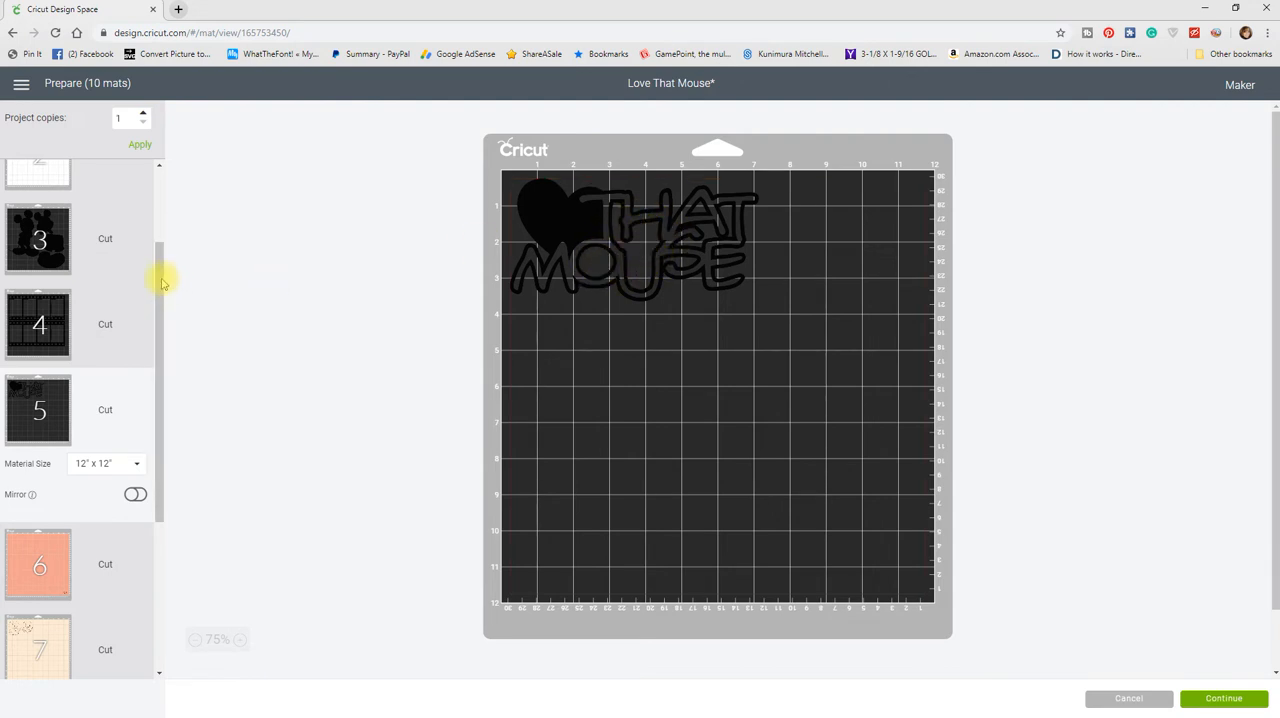
pyautogui.moveTo(162, 283); pyautogui.dragTo(163, 192)
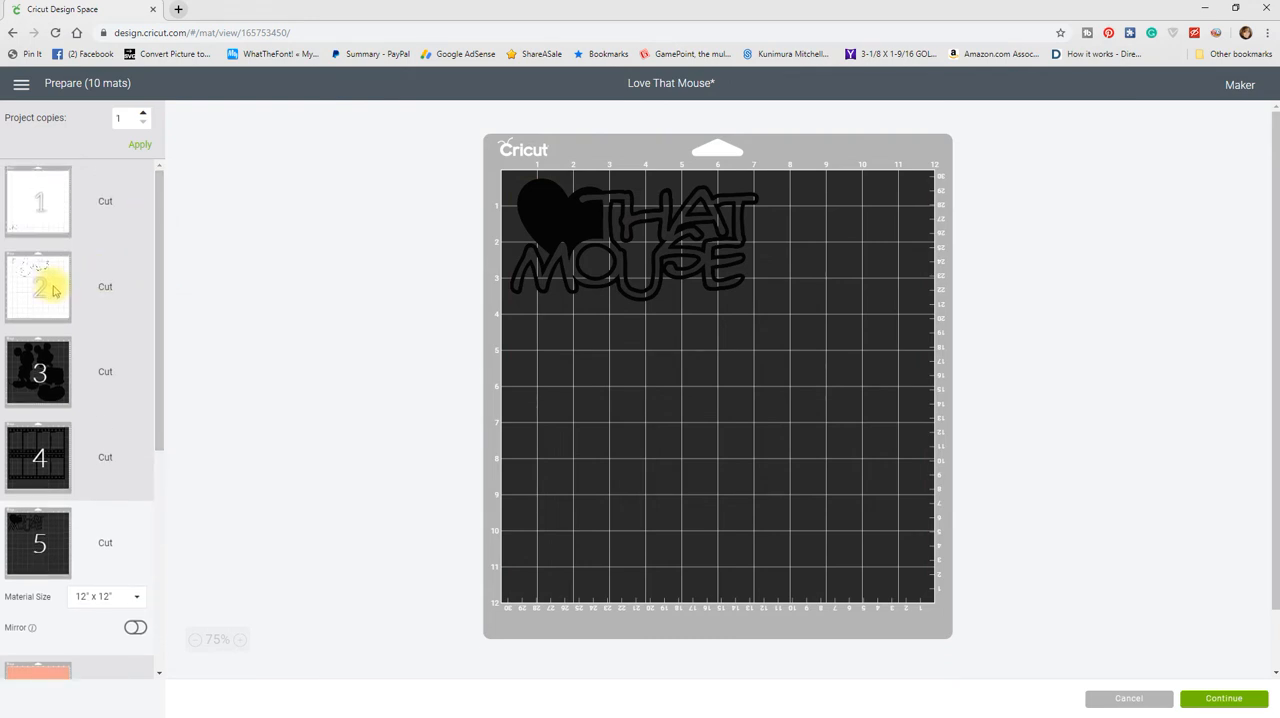
pyautogui.click(55, 290)
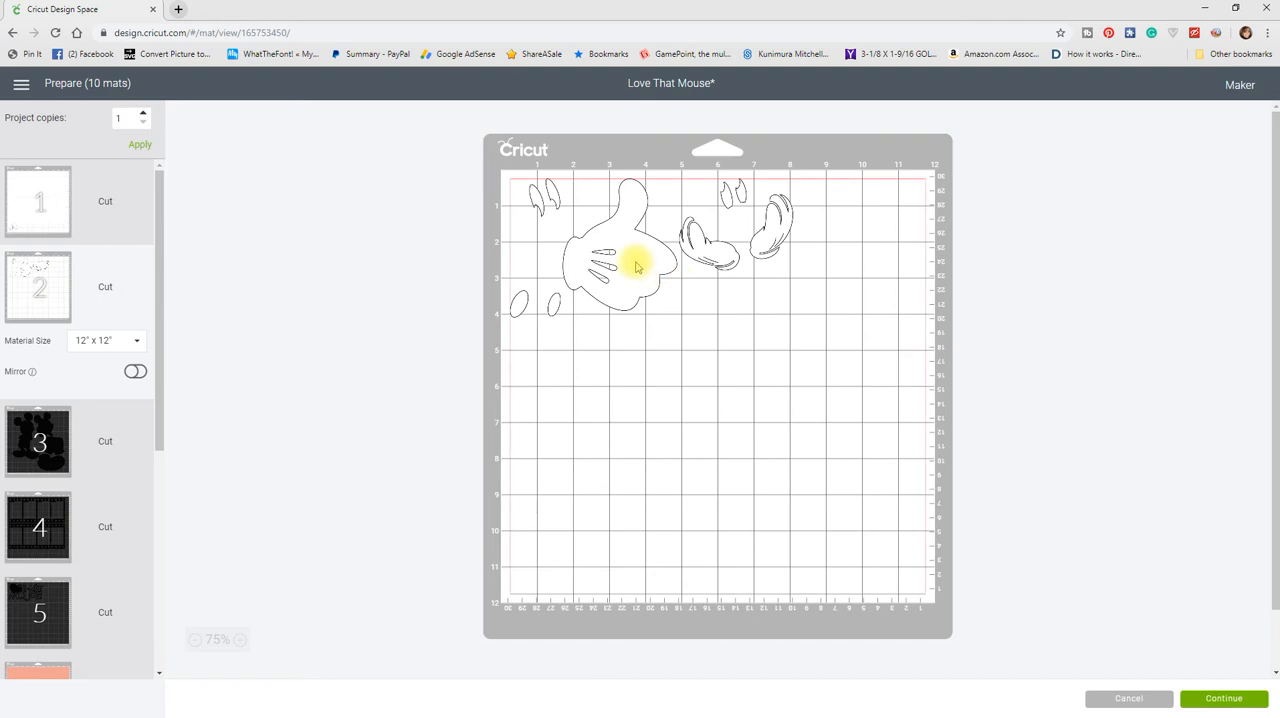
pyautogui.moveTo(635, 267); pyautogui.dragTo(614, 263)
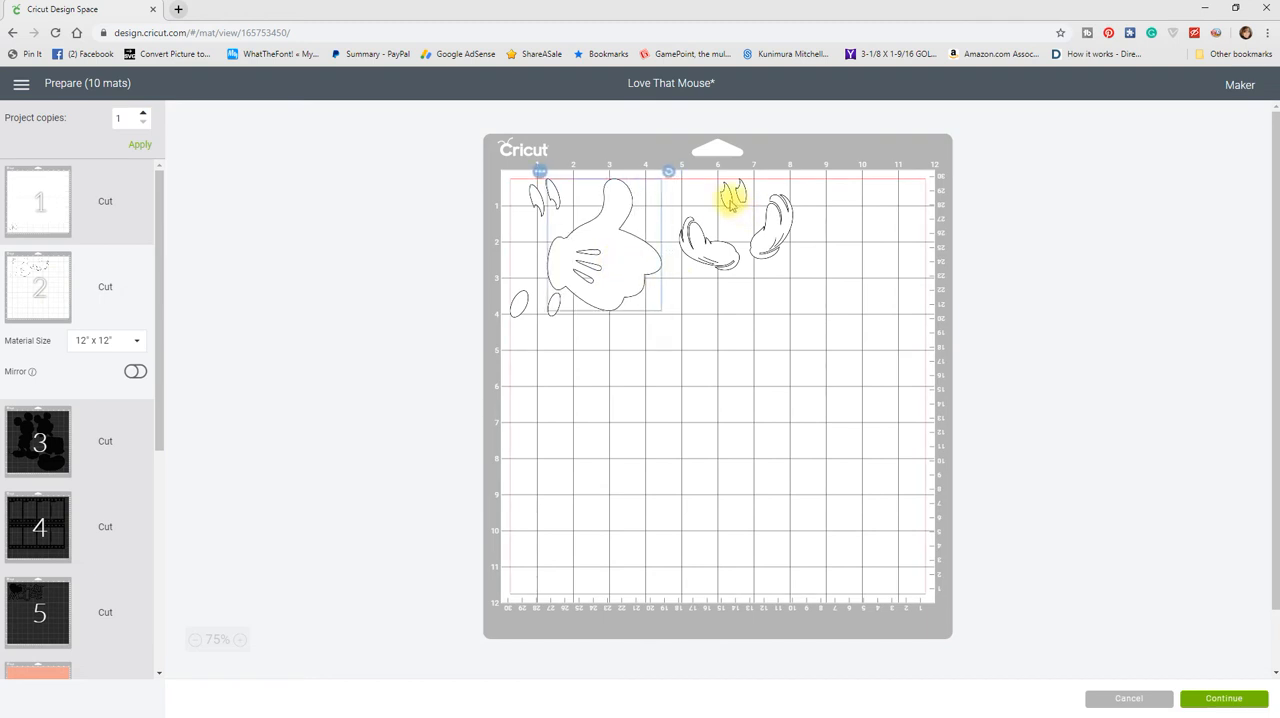
pyautogui.moveTo(732, 203); pyautogui.dragTo(716, 207)
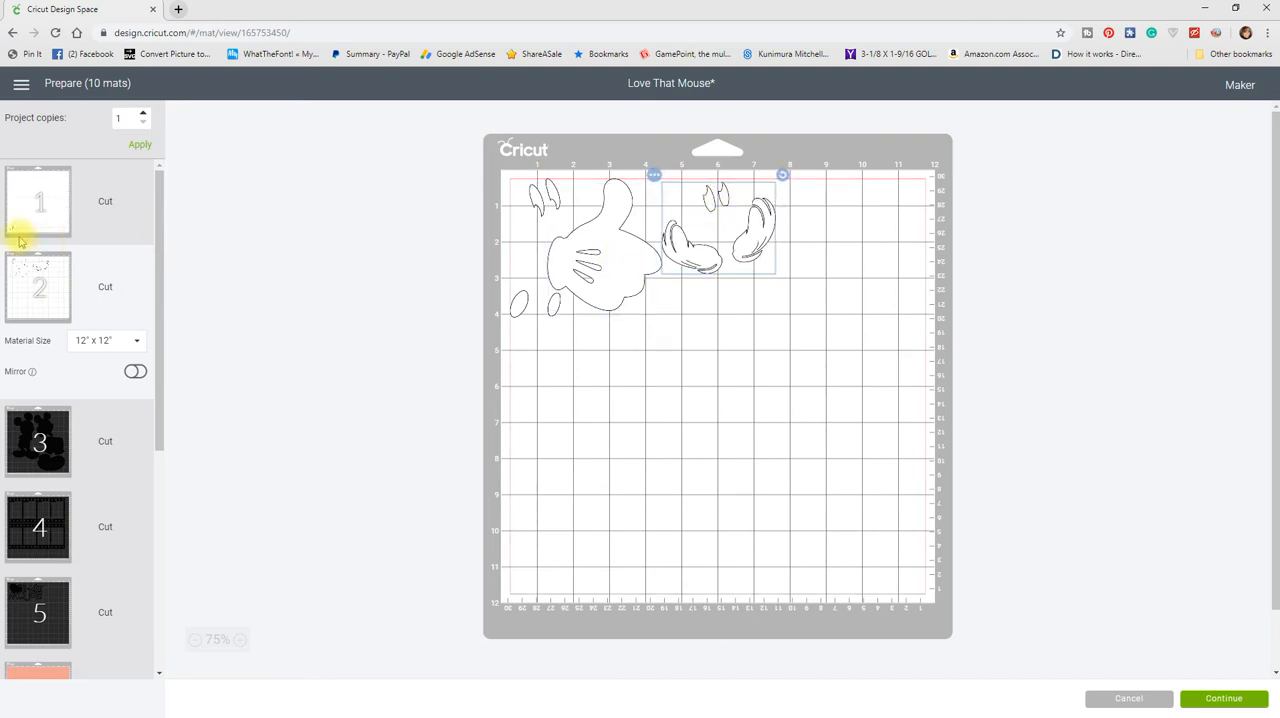
pyautogui.click(40, 198)
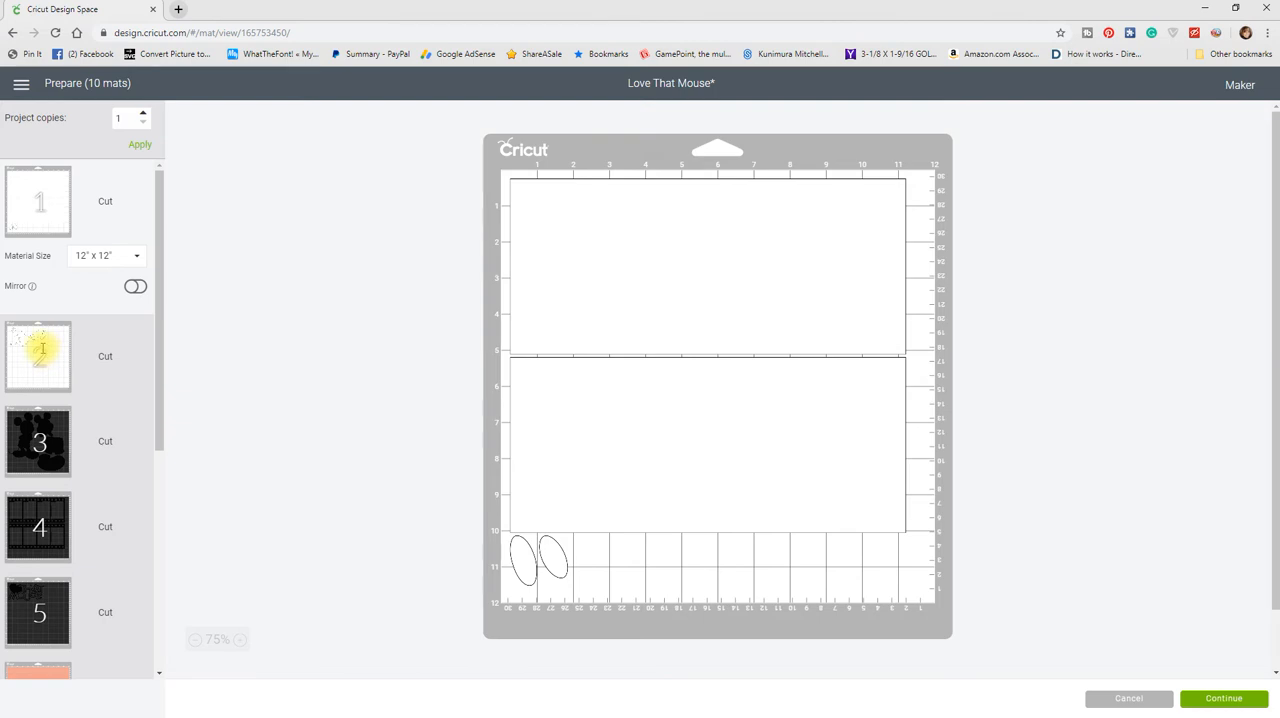
pyautogui.click(40, 348)
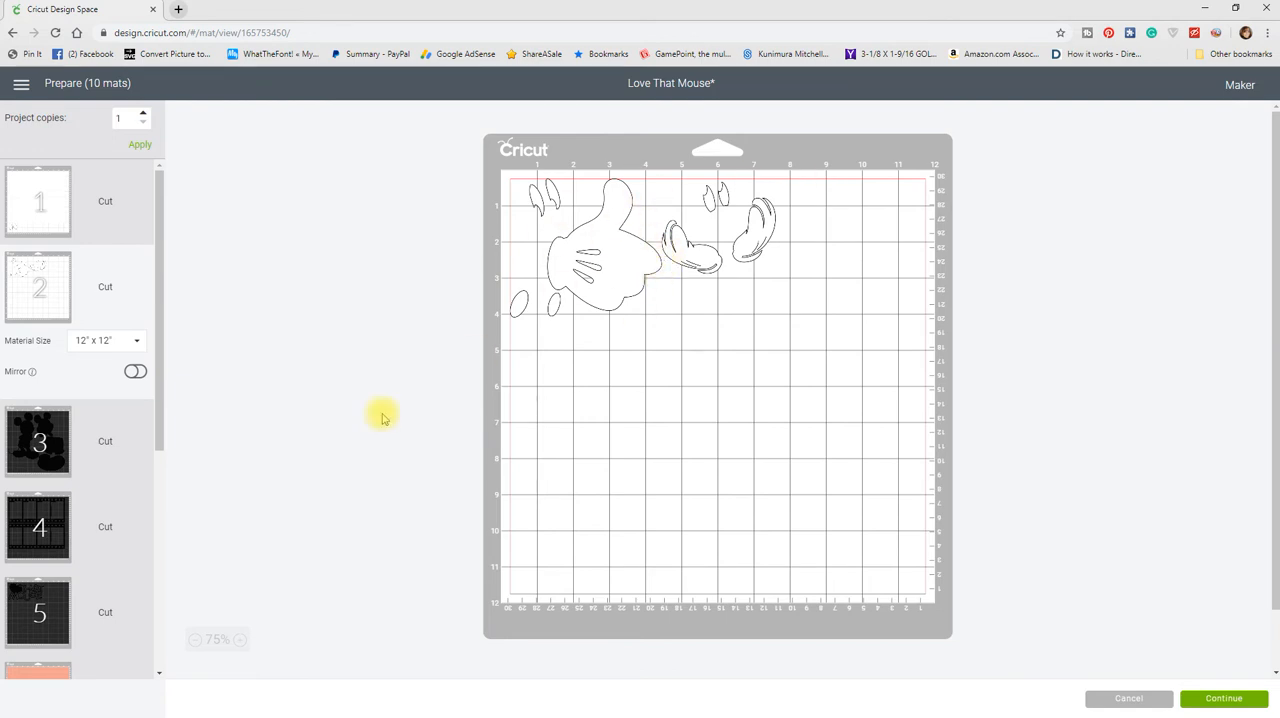
# Step: Move the "That Mouse" title with the heart from black mat 5 to white mat 2 and place it in the lower-right corner
pyautogui.click(36, 604)
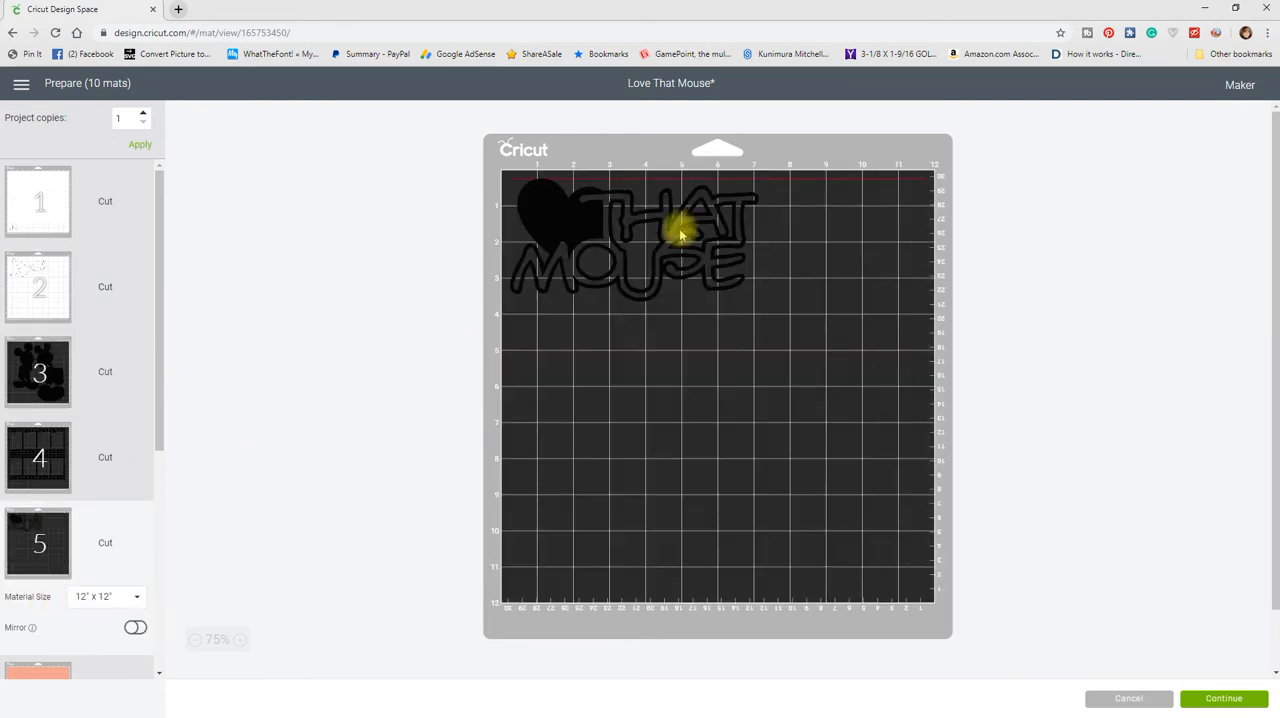
pyautogui.moveTo(654, 266); pyautogui.dragTo(686, 294)
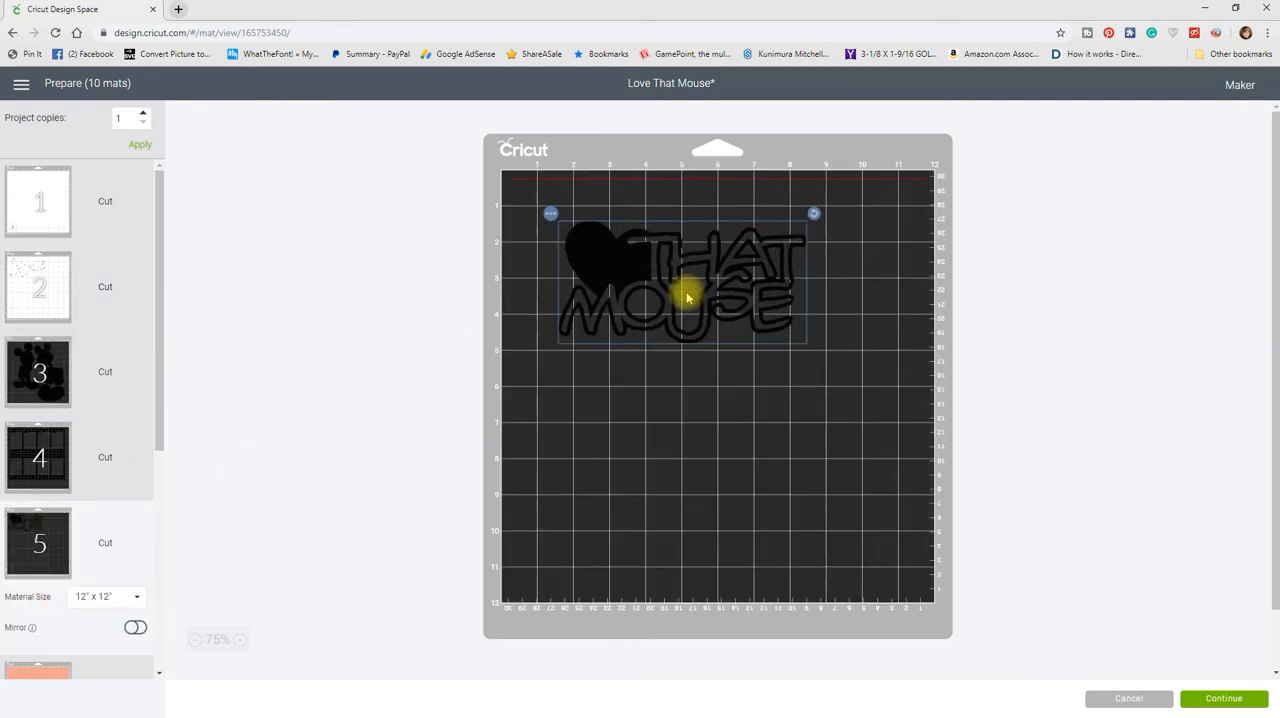
pyautogui.click(552, 216)
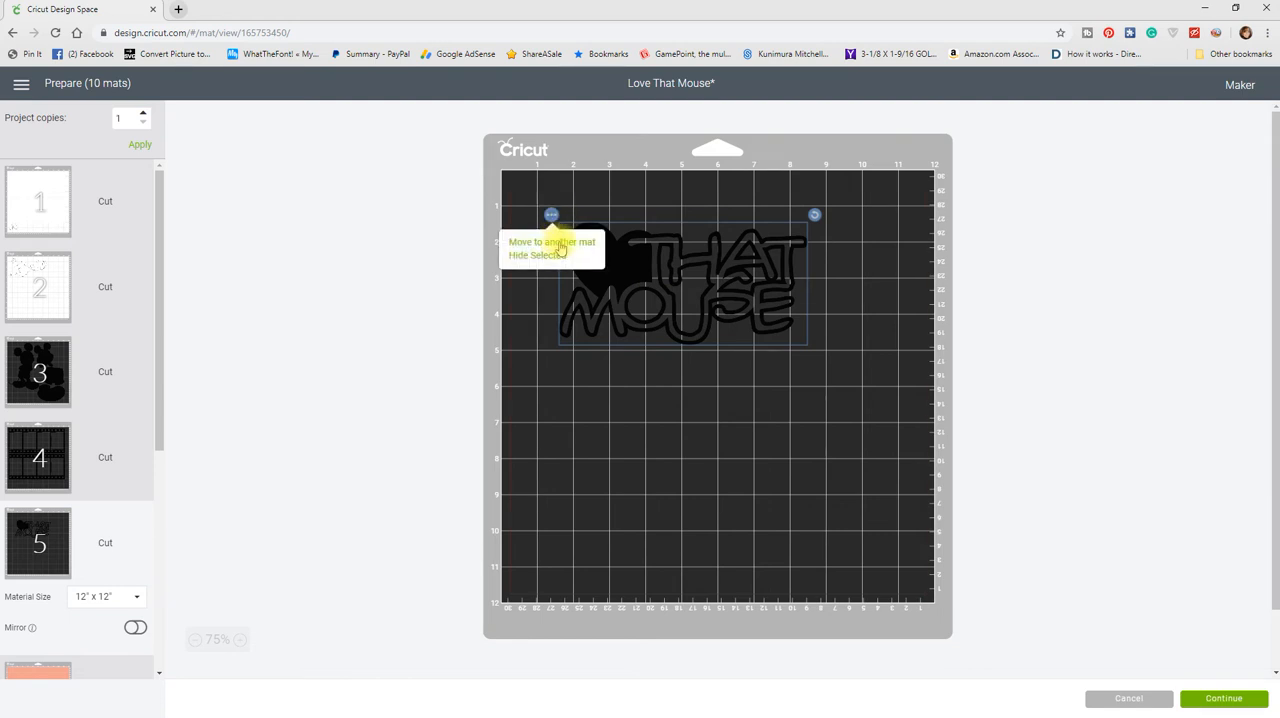
pyautogui.click(563, 243)
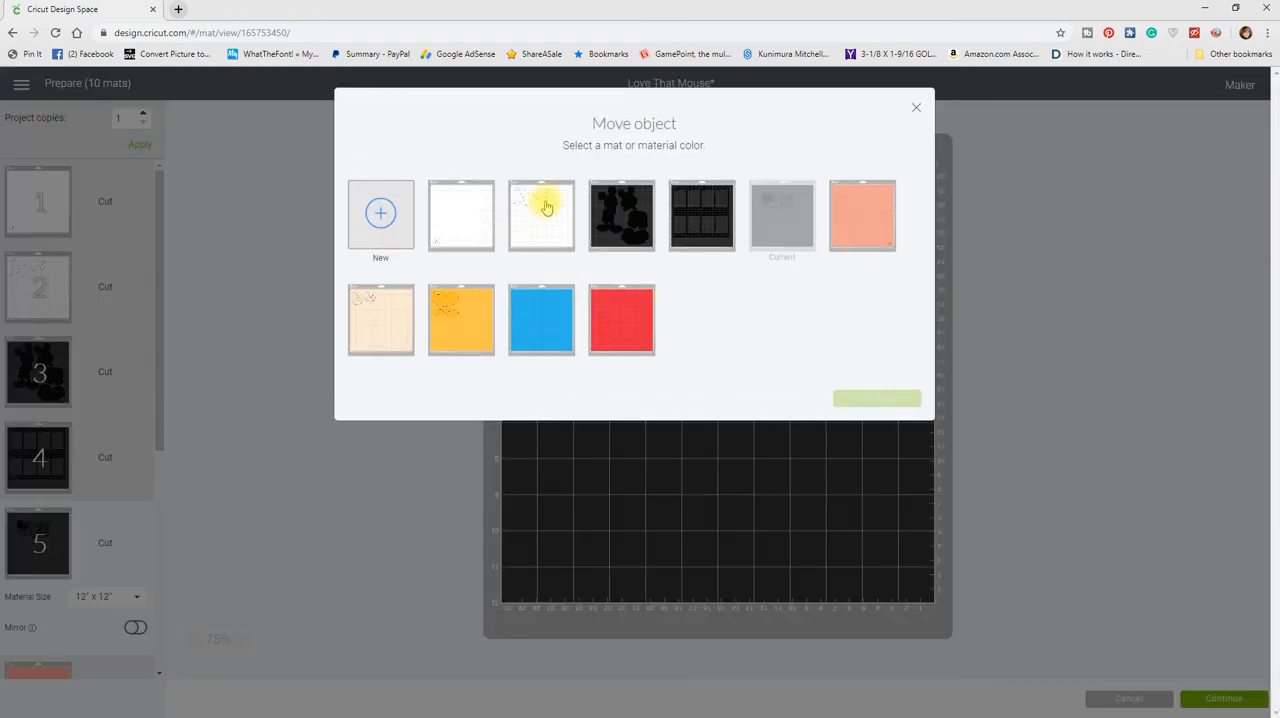
pyautogui.click(543, 221)
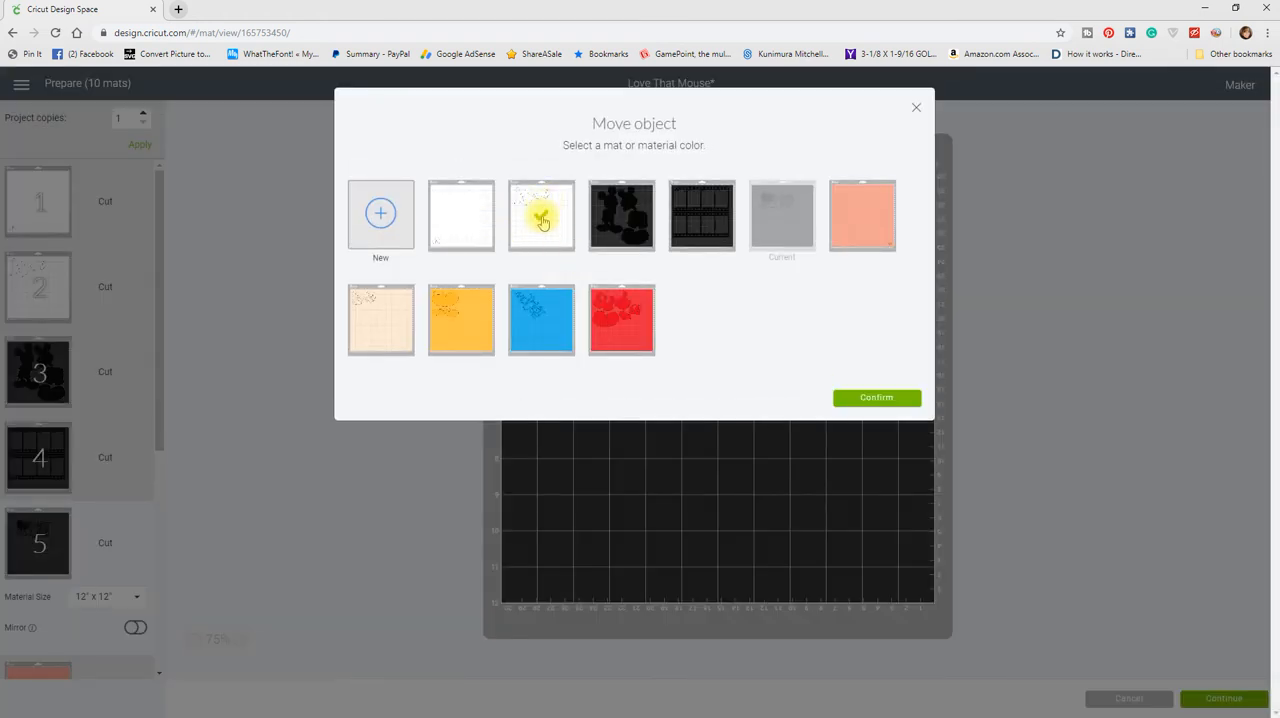
pyautogui.click(860, 402)
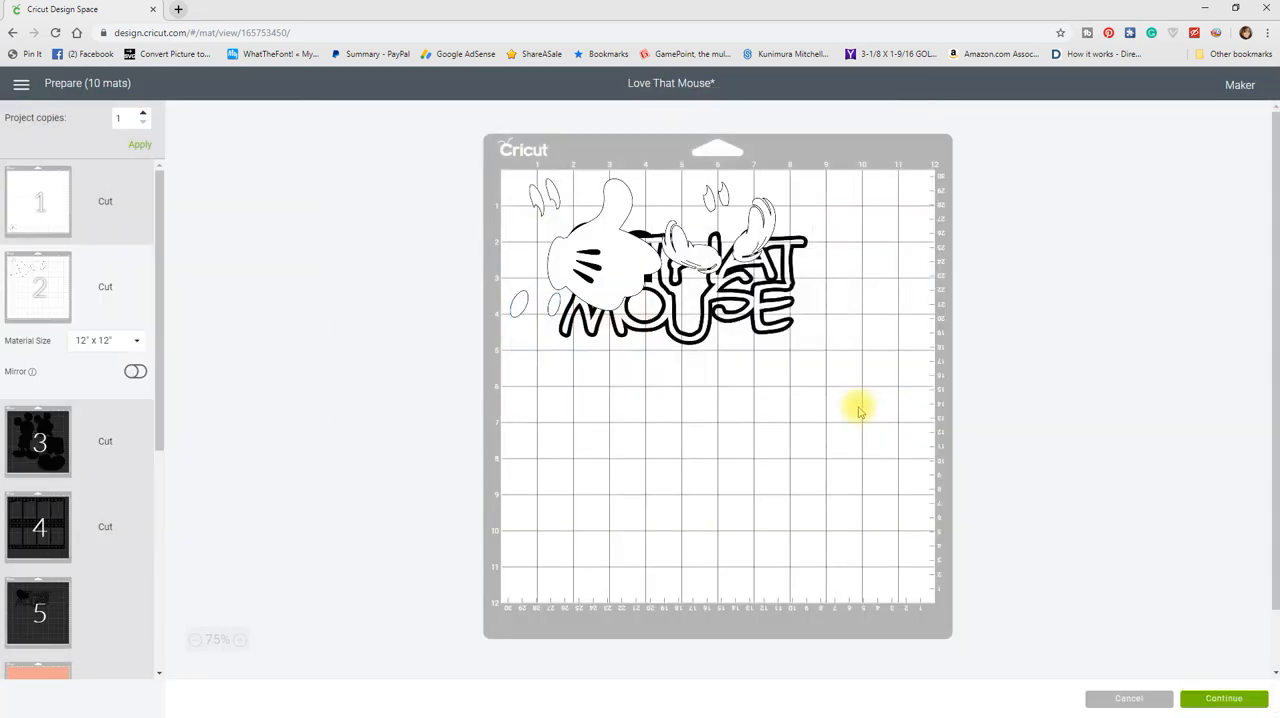
pyautogui.click(697, 273)
pyautogui.moveTo(705, 343); pyautogui.dragTo(835, 557)
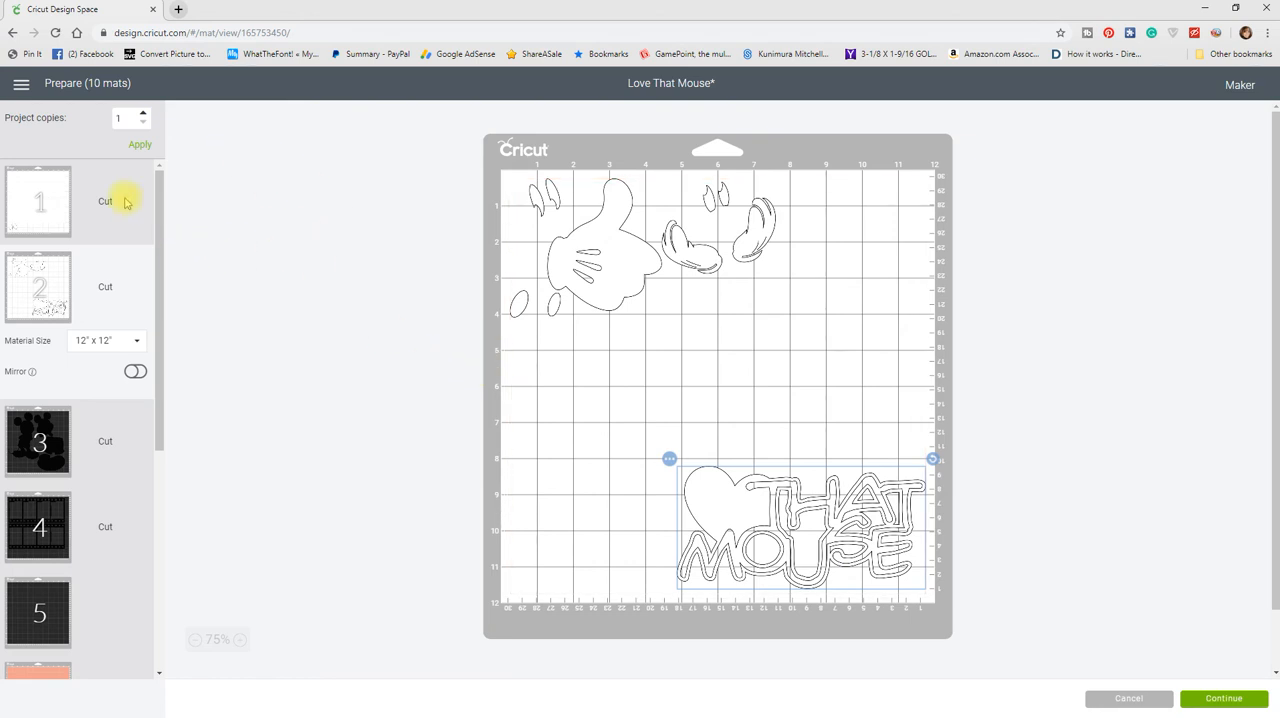
# Step: On white mat 1, move both ovals right, keeping them side by side below the two large rectangles
pyautogui.click(53, 198)
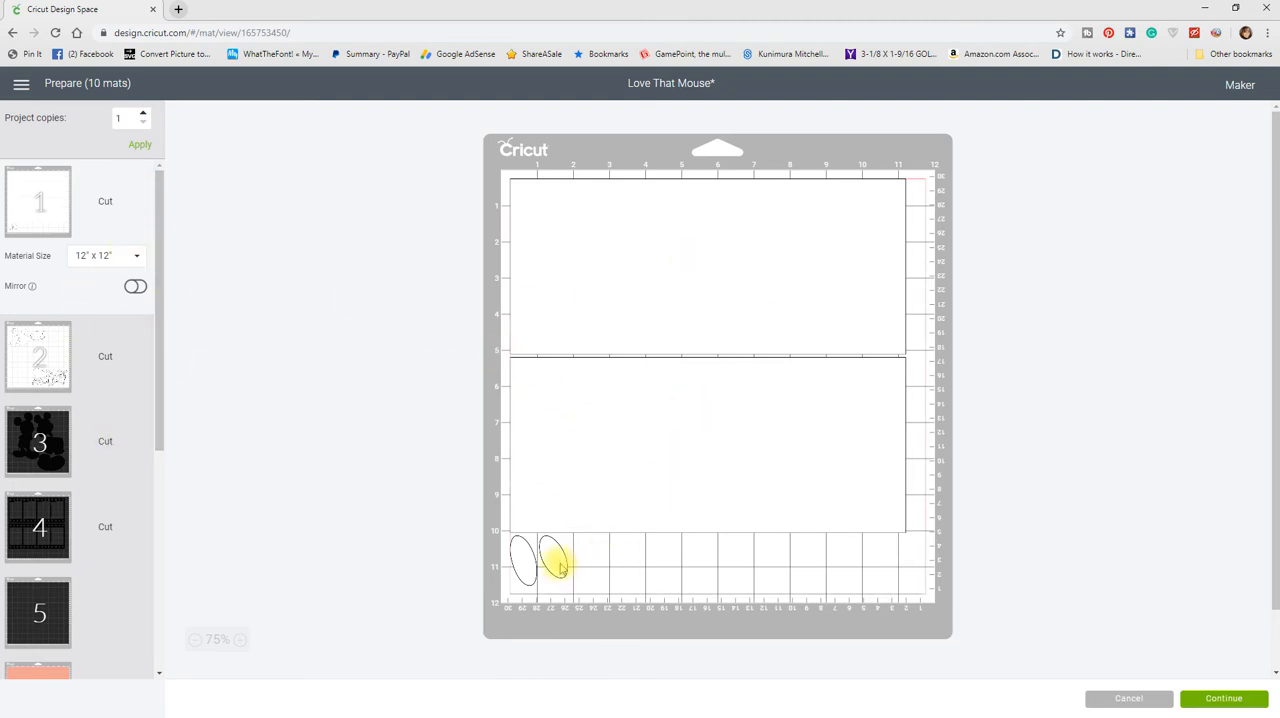
pyautogui.moveTo(553, 563); pyautogui.dragTo(631, 560)
pyautogui.moveTo(531, 568); pyautogui.dragTo(617, 567)
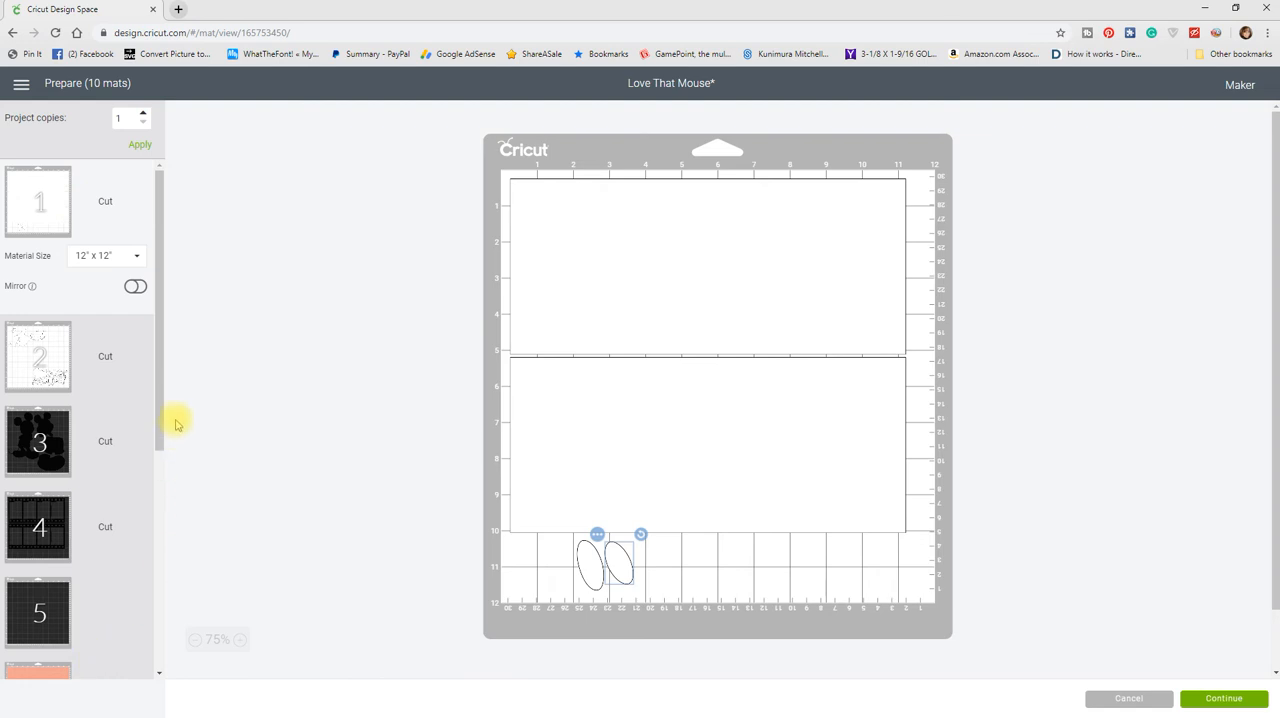
# Step: Check the remaining mats in the project and continue to the material selection stage
pyautogui.moveTo(155, 292); pyautogui.dragTo(157, 557)
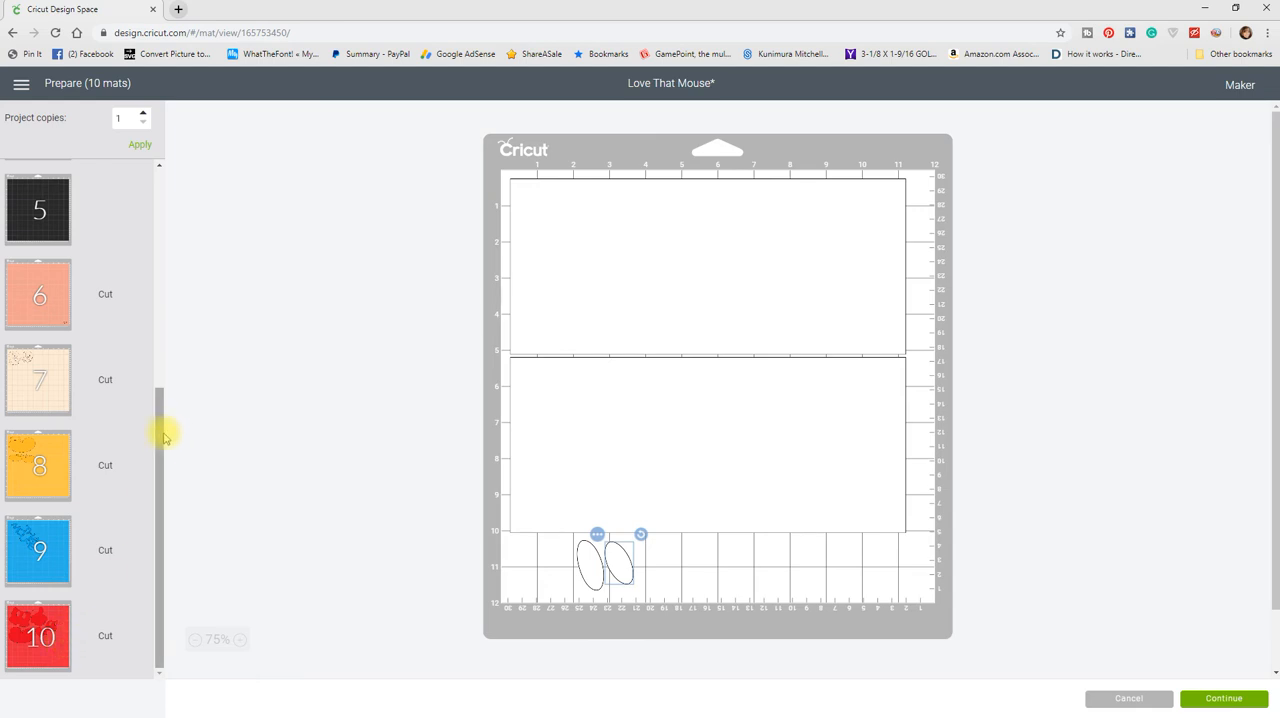
pyautogui.moveTo(162, 432); pyautogui.dragTo(171, 392)
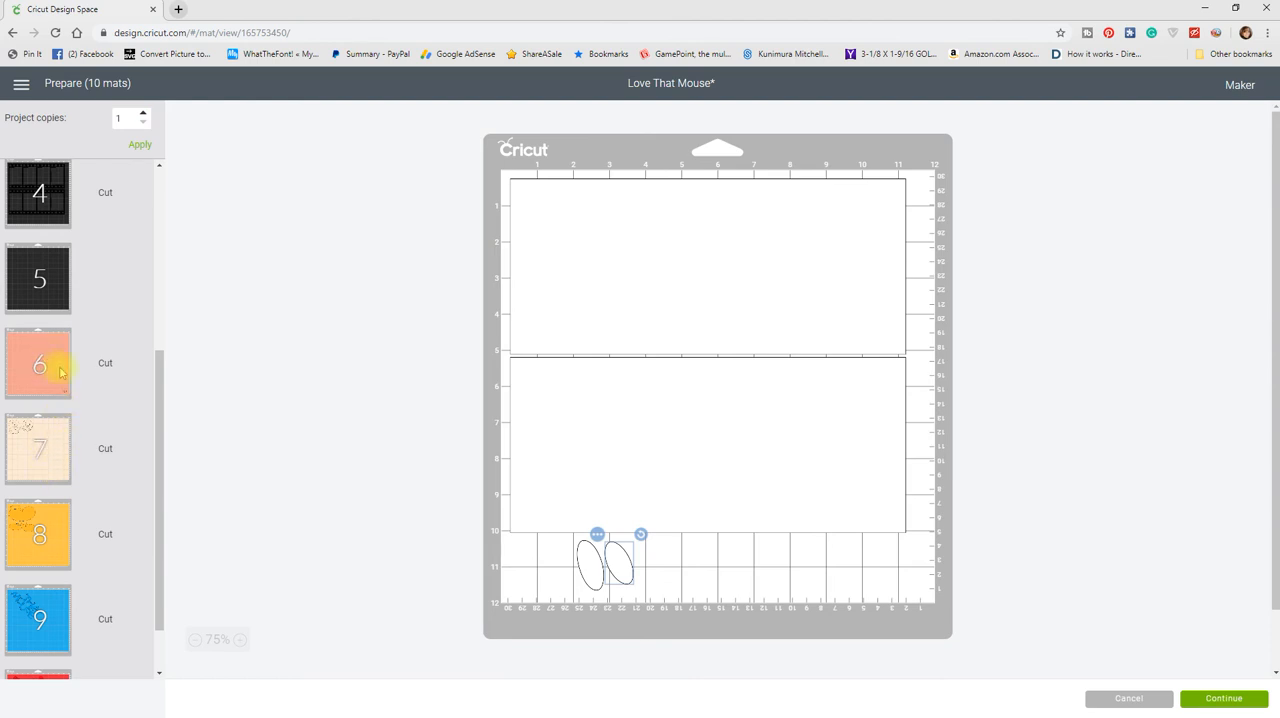
pyautogui.moveTo(159, 360); pyautogui.dragTo(163, 180)
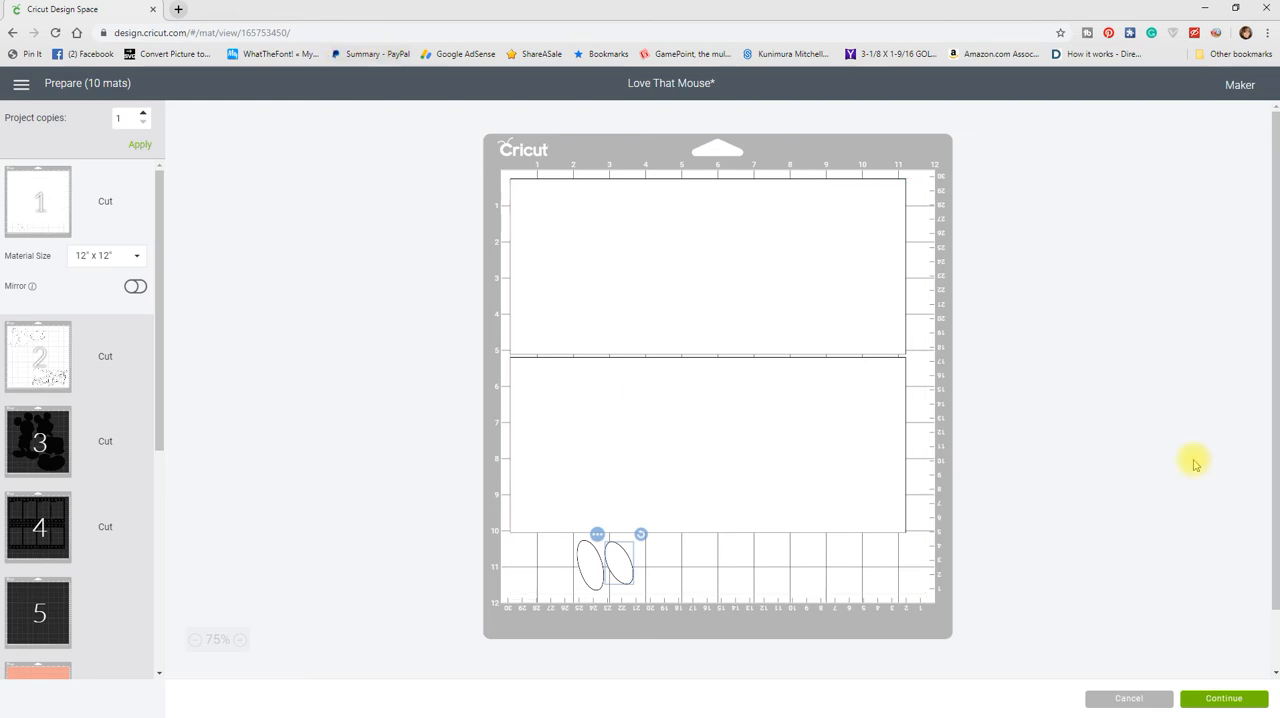
pyautogui.click(1225, 698)
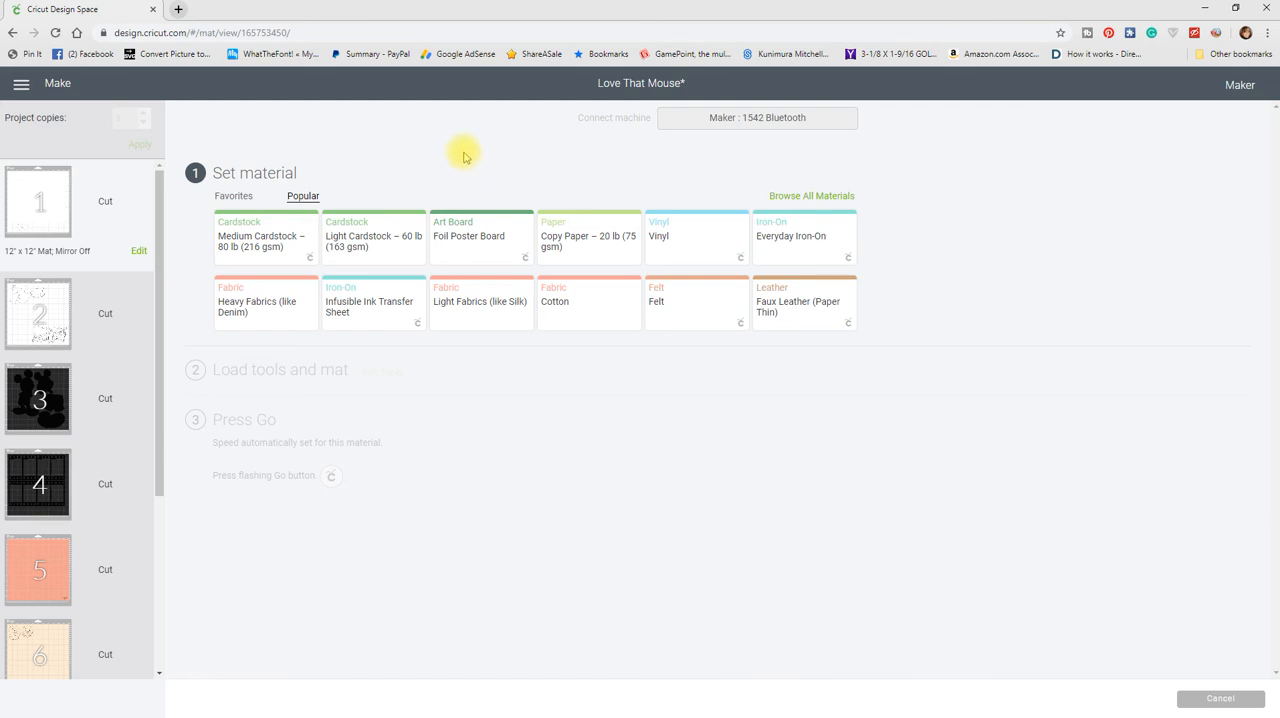
# Step: Set the material for mat 1 to Medium Cardstock – 80 lb (216 gsm) with the pressure at More
pyautogui.click(271, 243)
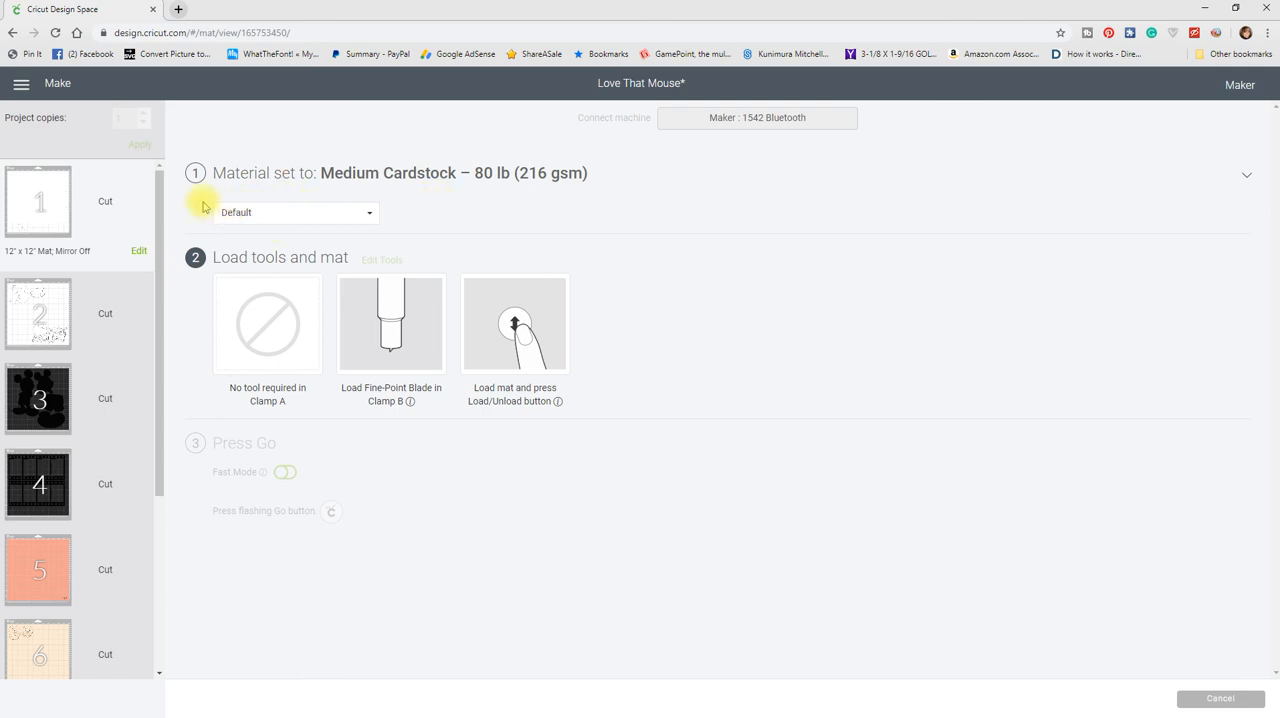
pyautogui.click(371, 214)
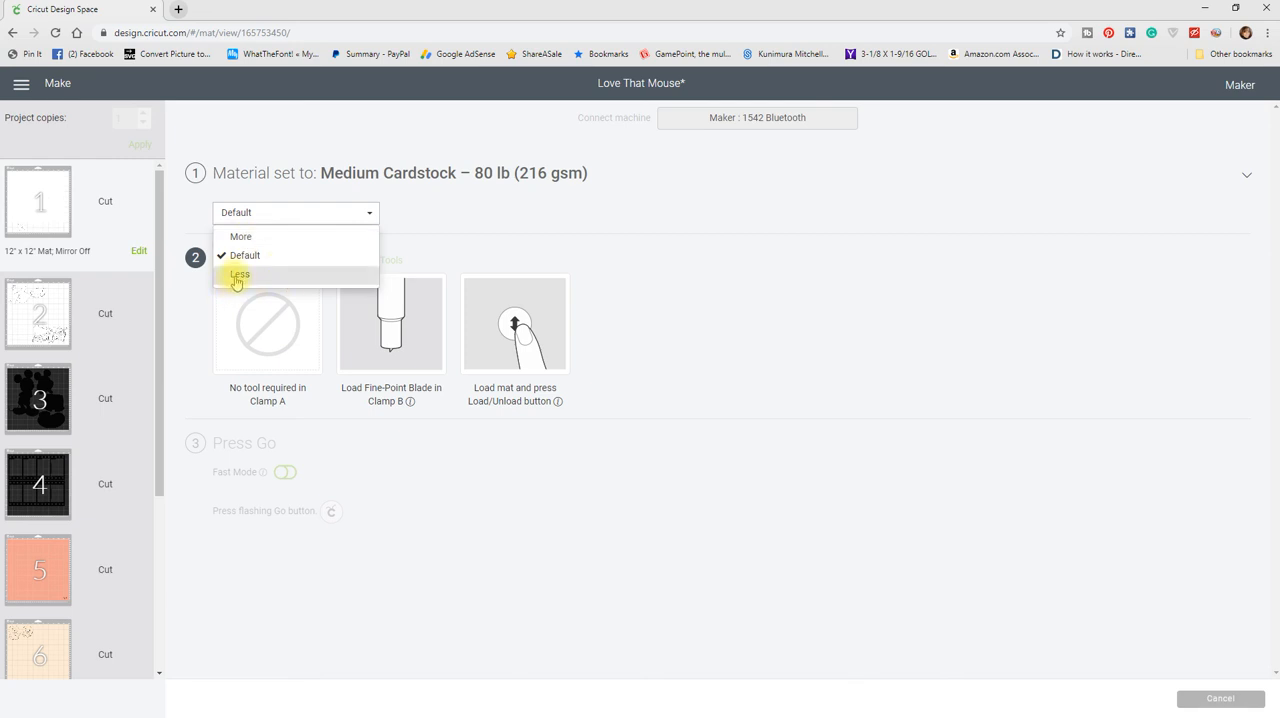
pyautogui.click(247, 237)
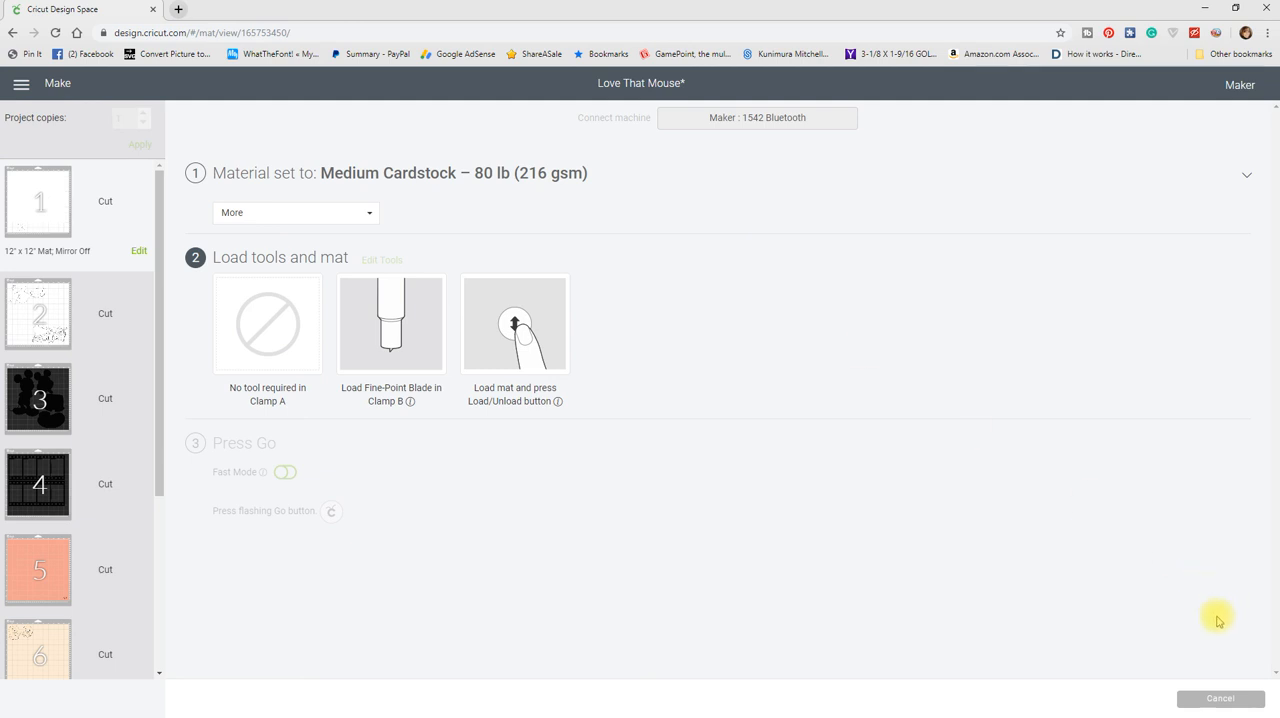
# Step: Cancel the cut, confirm the cancellation, and leave the mat preview
pyautogui.click(1221, 699)
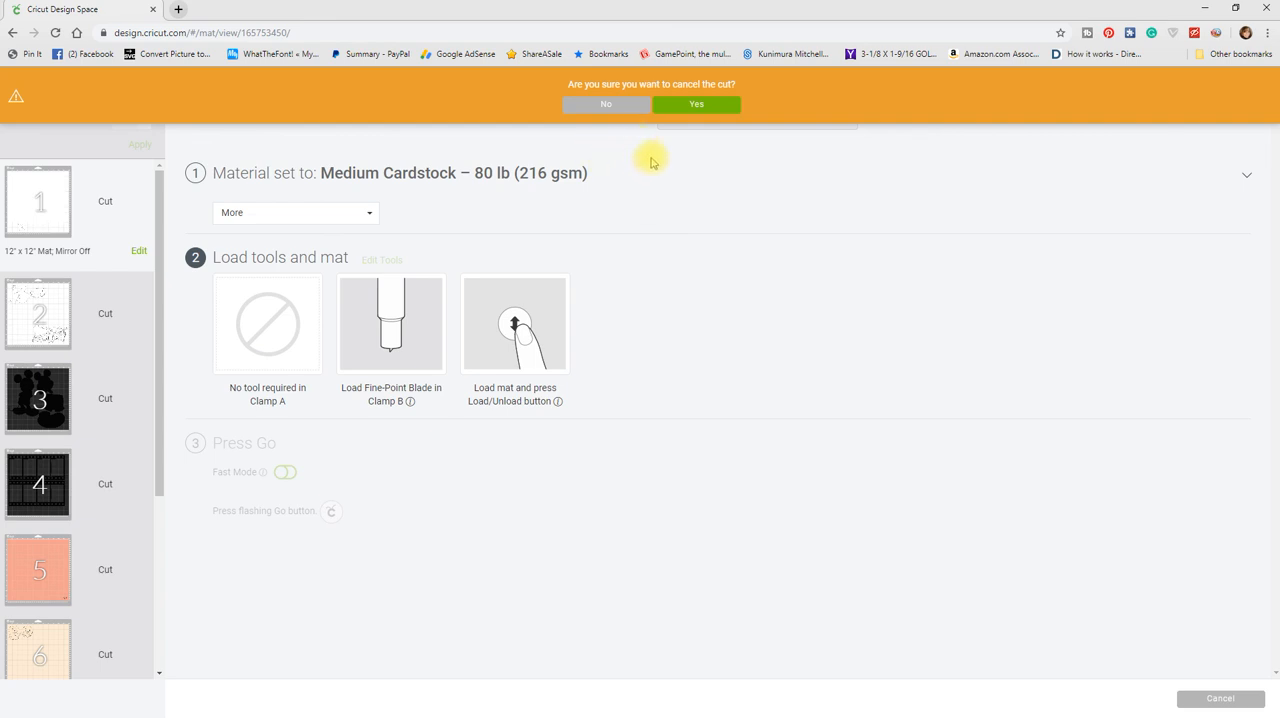
pyautogui.click(692, 104)
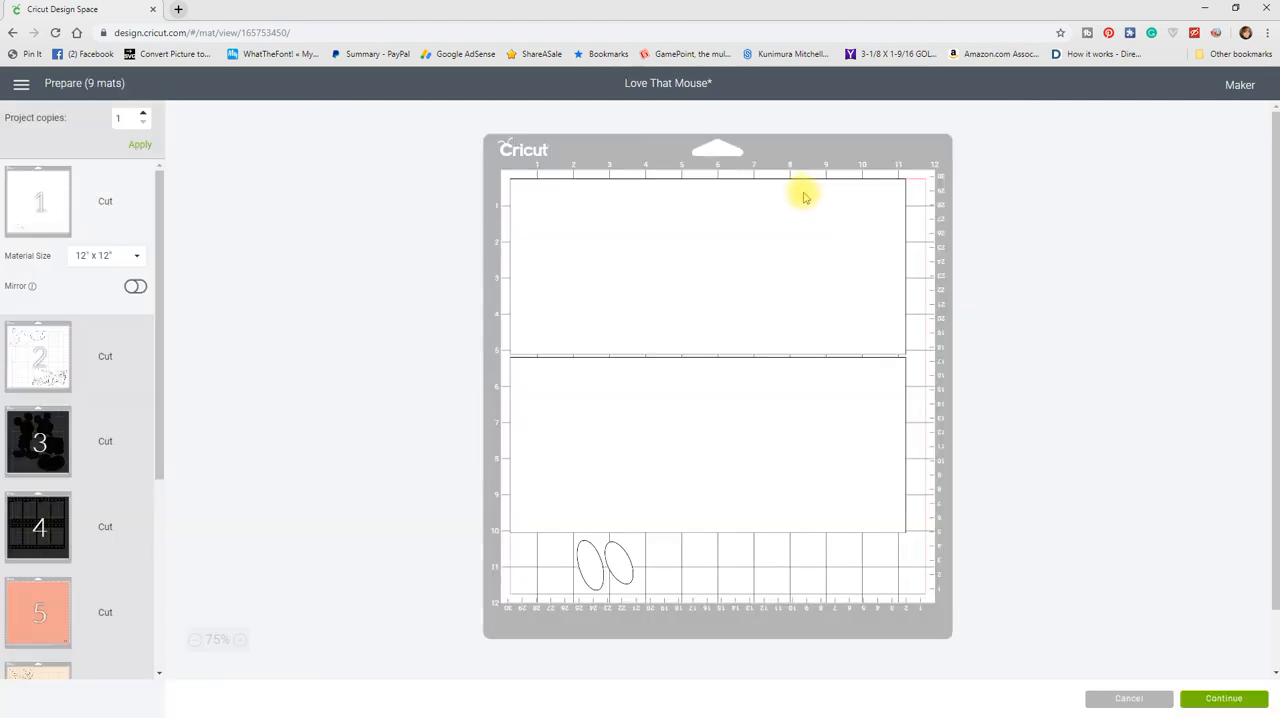
pyautogui.click(1224, 698)
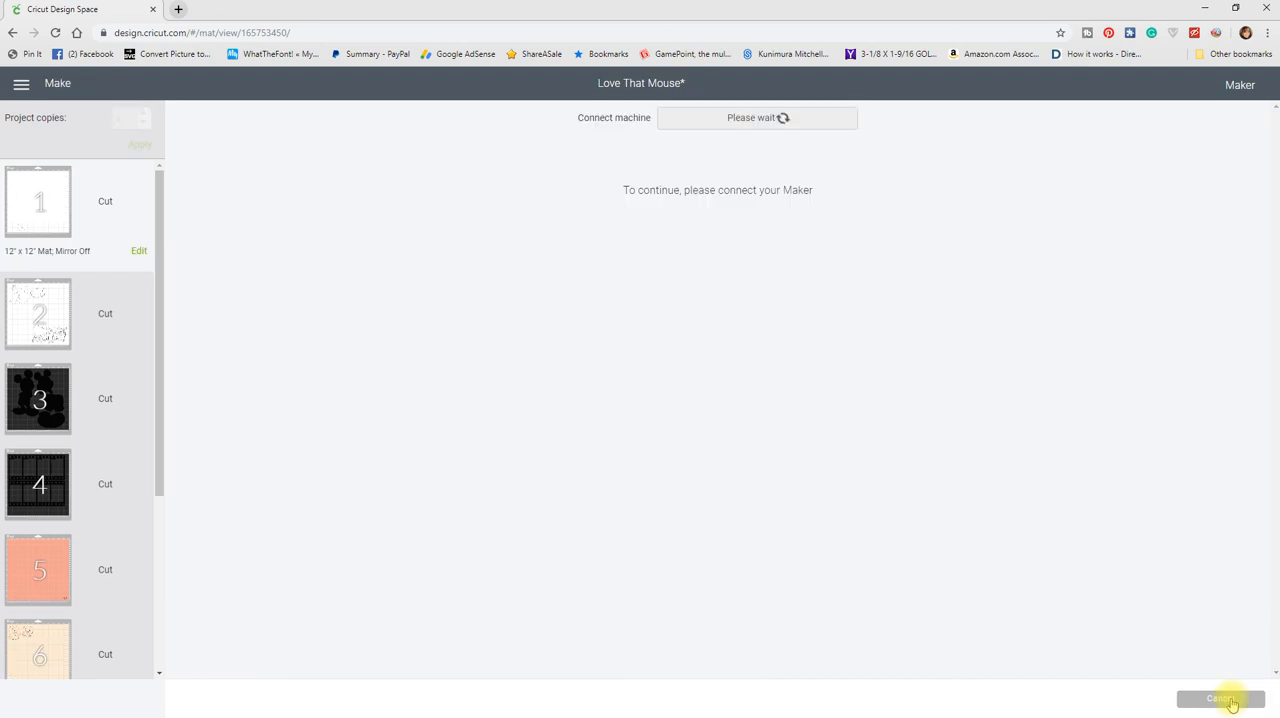
pyautogui.click(1231, 700)
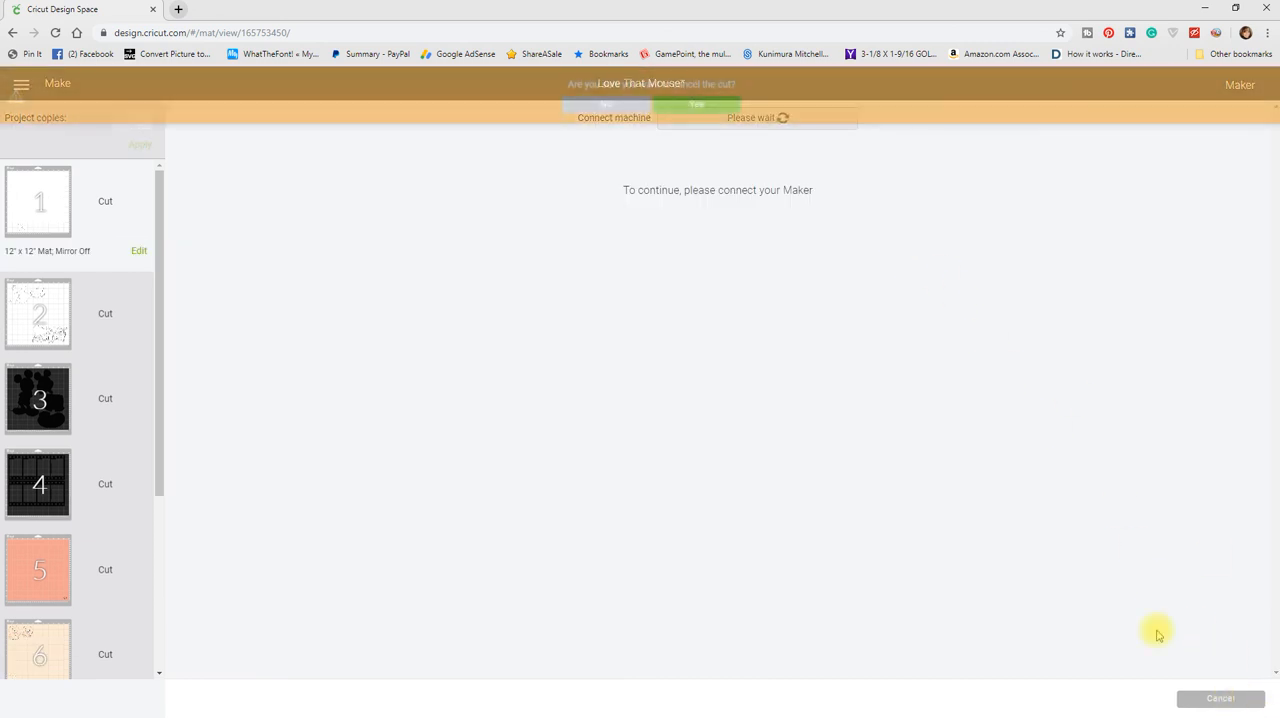
pyautogui.click(680, 107)
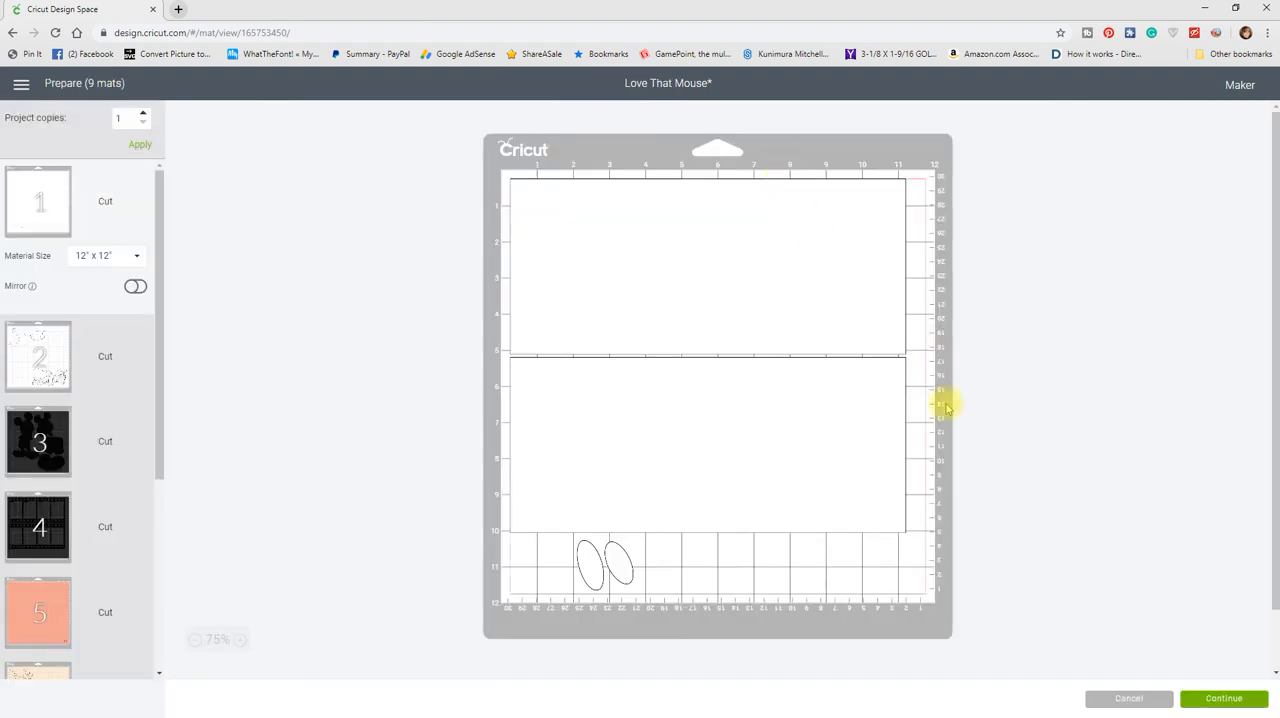
pyautogui.click(1131, 697)
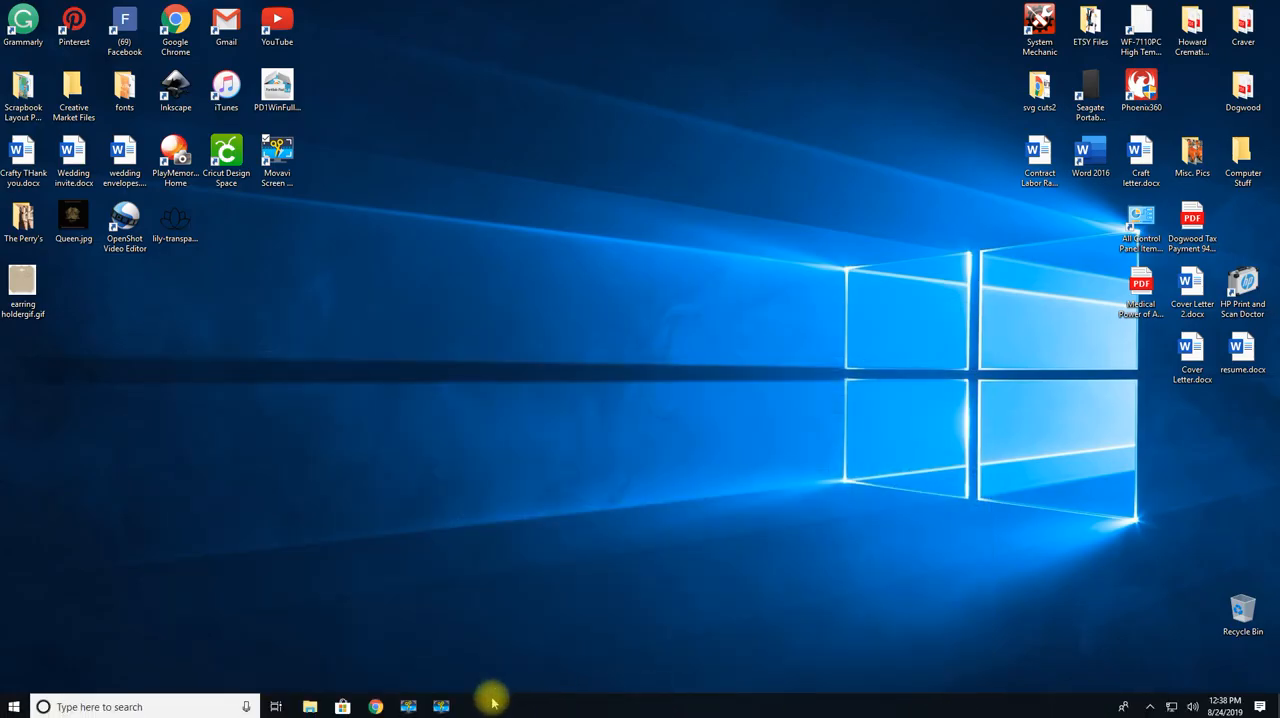
pyautogui.click(441, 706)
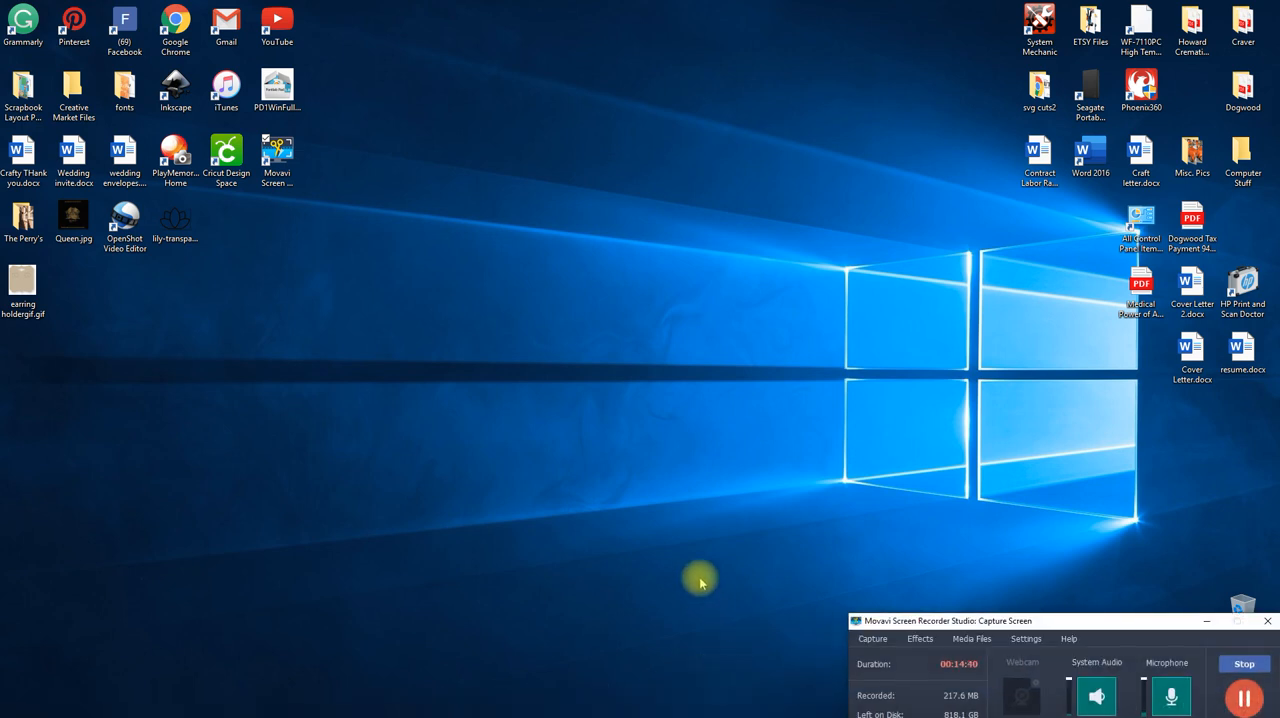